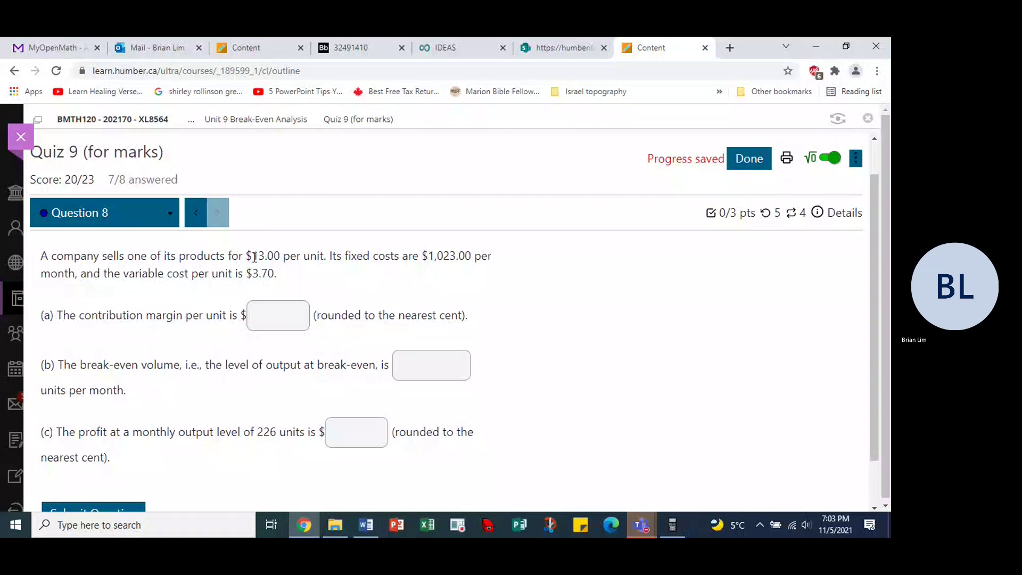
# Step: In Word, add the label '(S = 13)' after the $13.00 price and highlight it yellow
pyautogui.moveTo(253, 256); pyautogui.dragTo(274, 281)
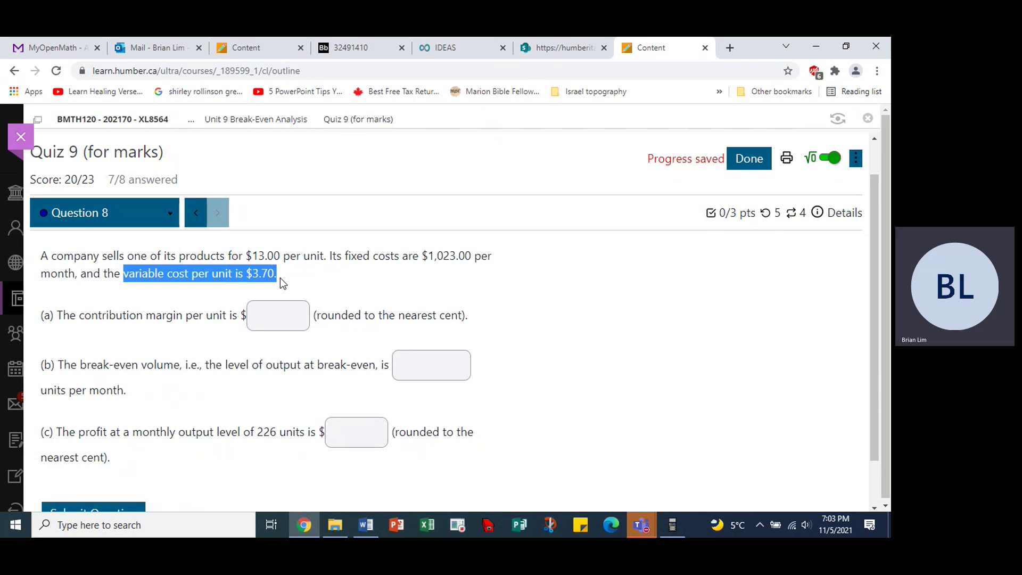
pyautogui.click(505, 369)
pyautogui.click(366, 525)
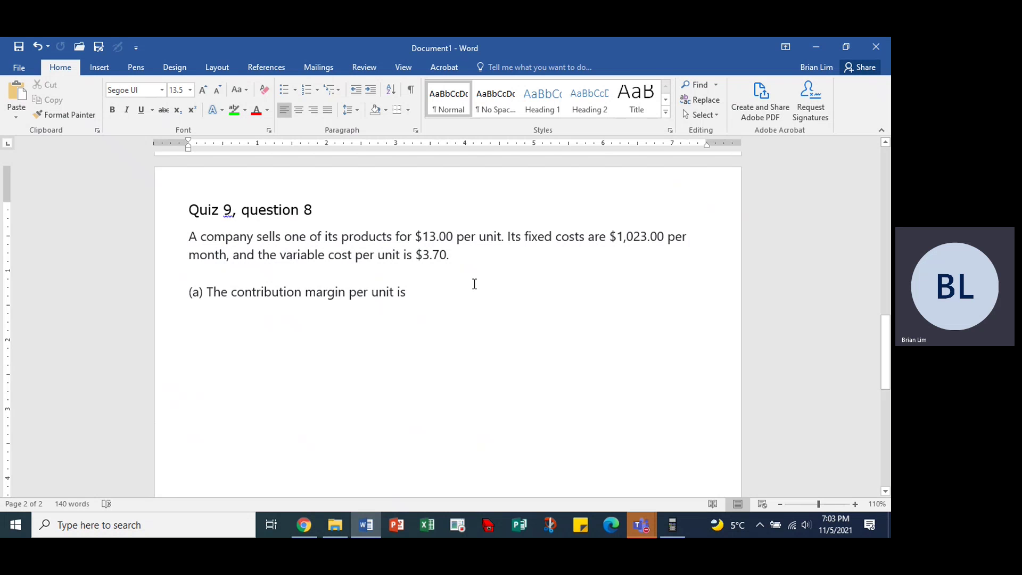
pyautogui.write('(')
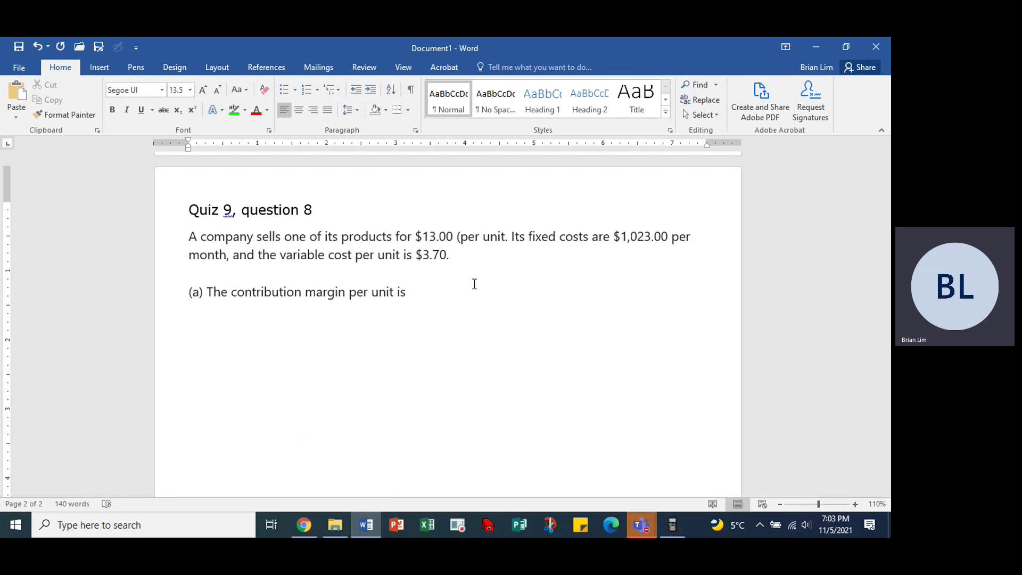
pyautogui.write('S ')
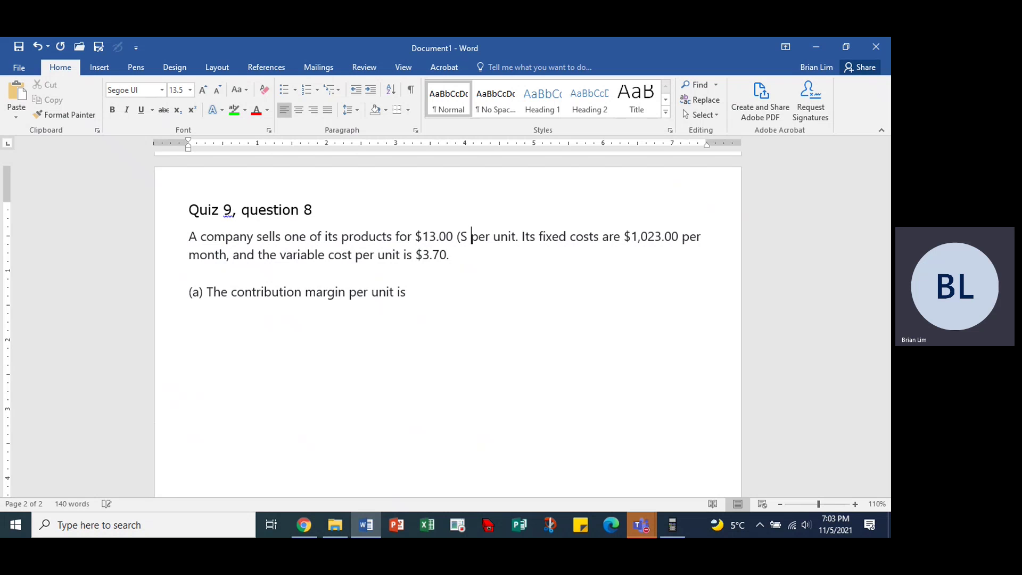
pyautogui.write('= 13')
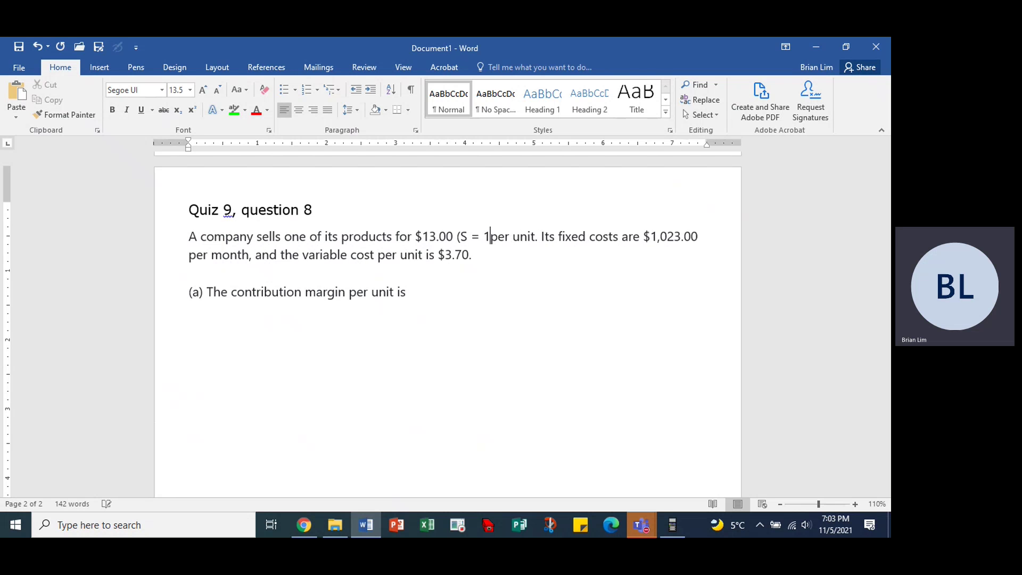
pyautogui.write(')')
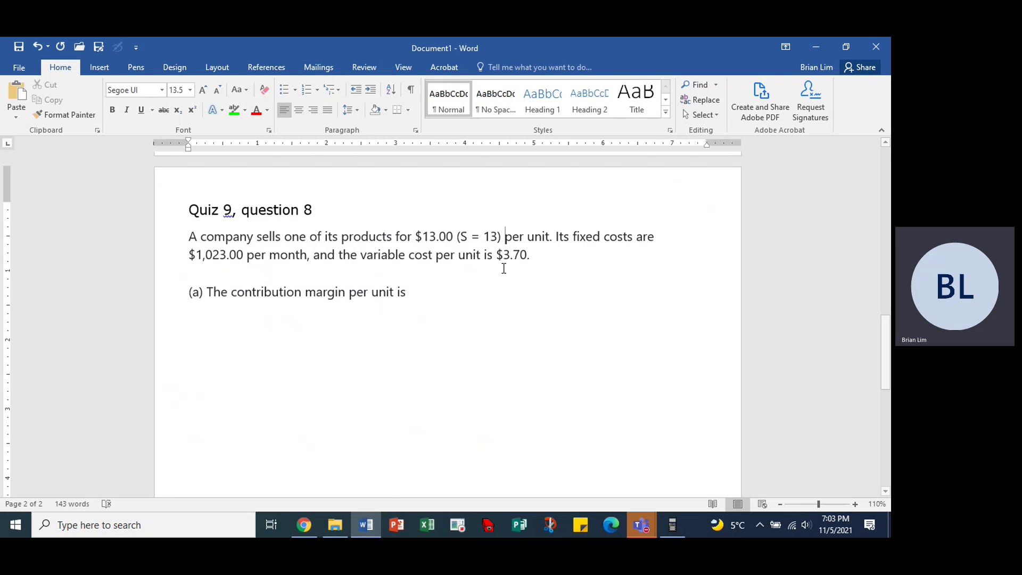
pyautogui.moveTo(460, 238); pyautogui.dragTo(494, 244)
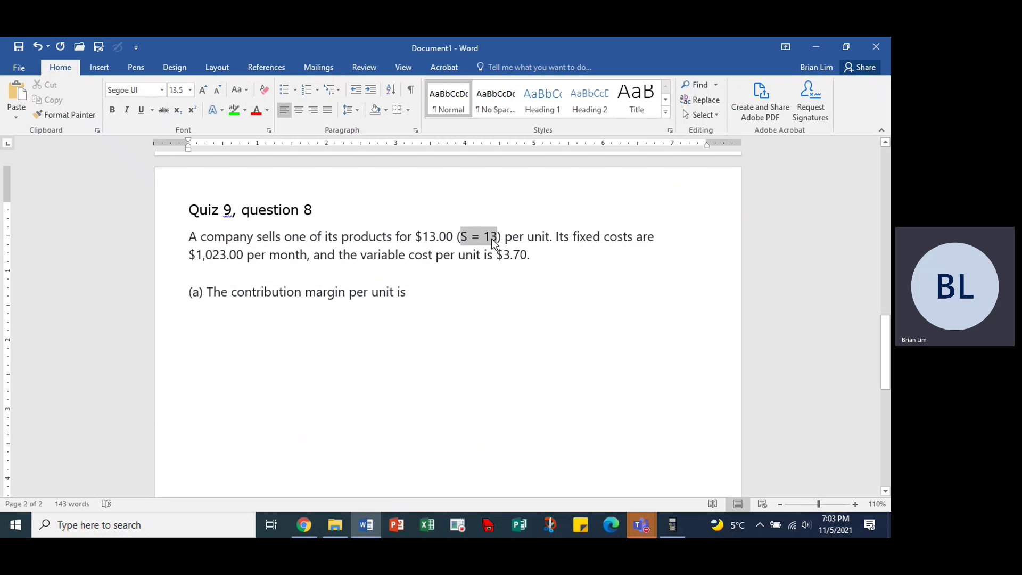
pyautogui.click(245, 111)
pyautogui.click(238, 129)
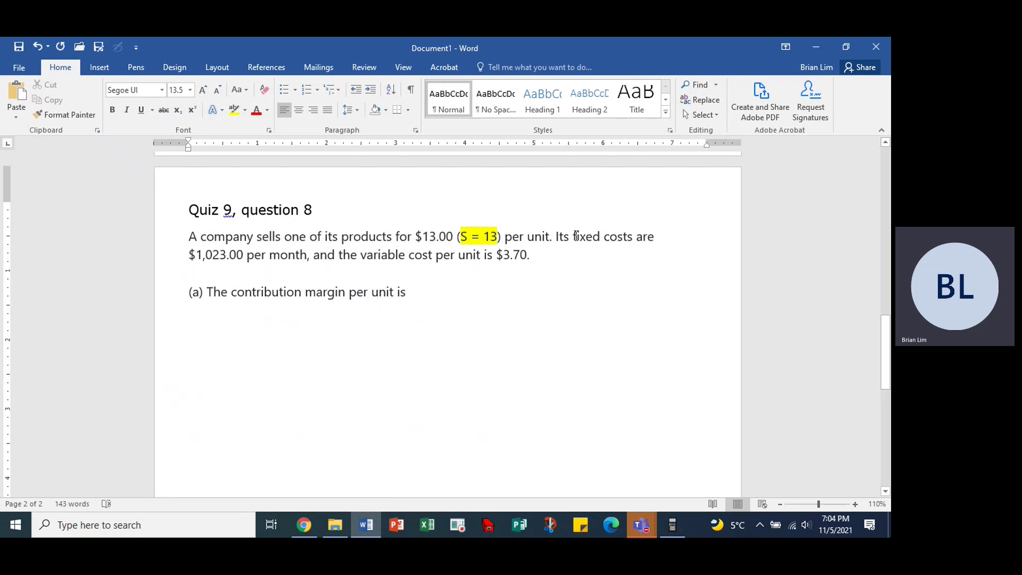
pyautogui.moveTo(572, 237); pyautogui.dragTo(244, 260)
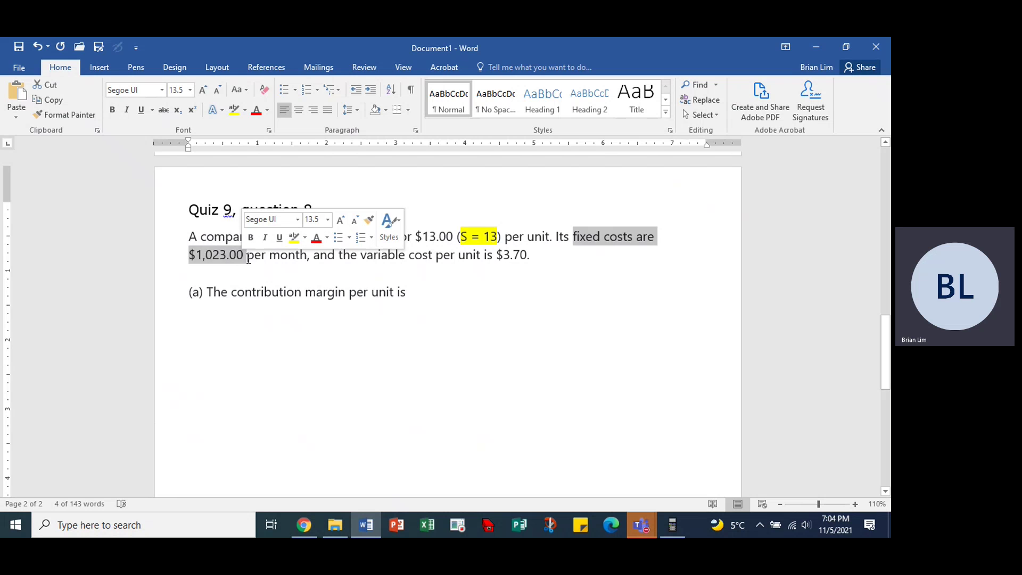
pyautogui.click(247, 256)
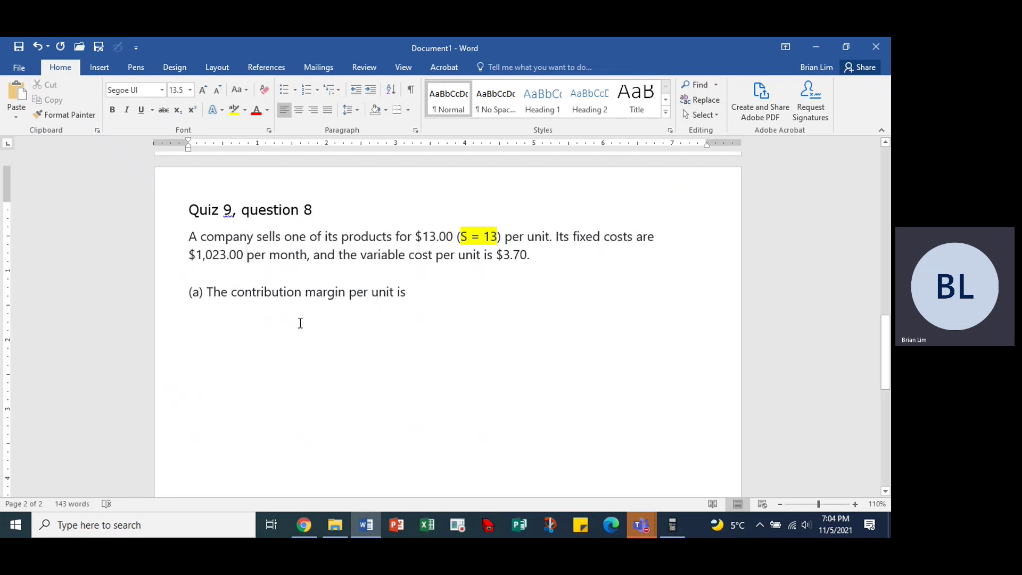
# Step: Add '(FC = 1023)' after the fixed costs and highlight it yellow
pyautogui.write('(F')
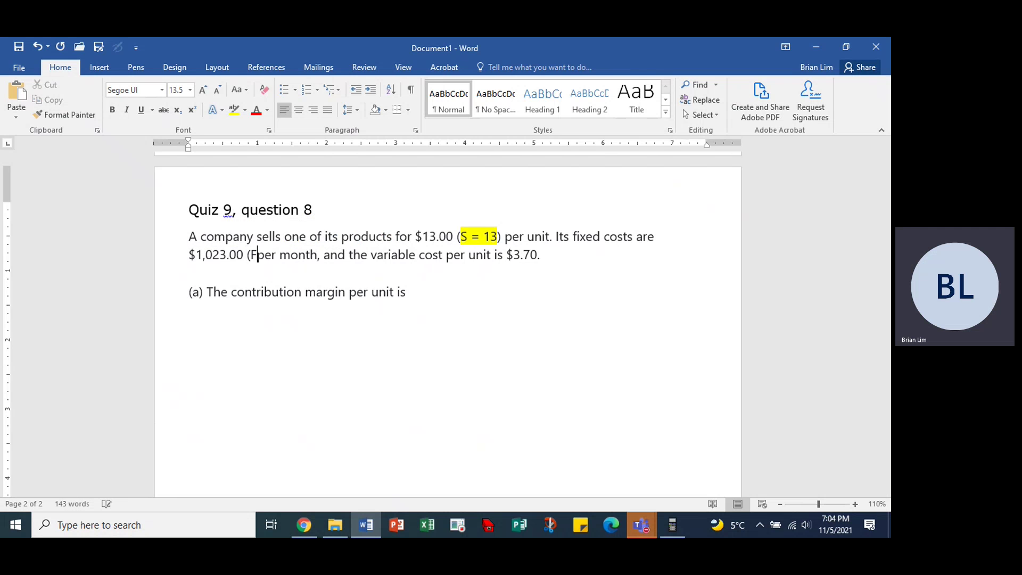
pyautogui.write('C = 10')
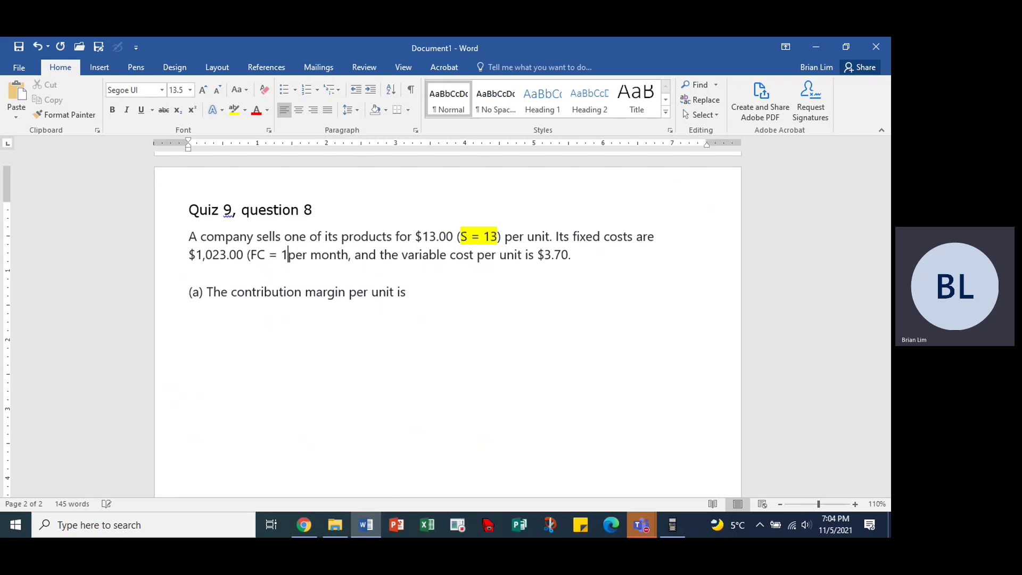
pyautogui.write('23)')
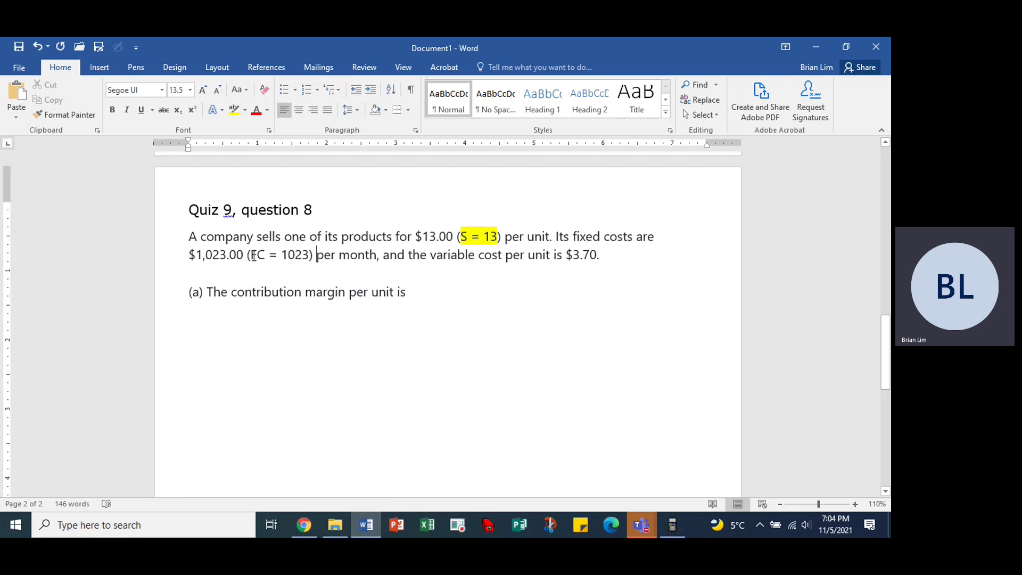
pyautogui.moveTo(252, 256); pyautogui.dragTo(301, 260)
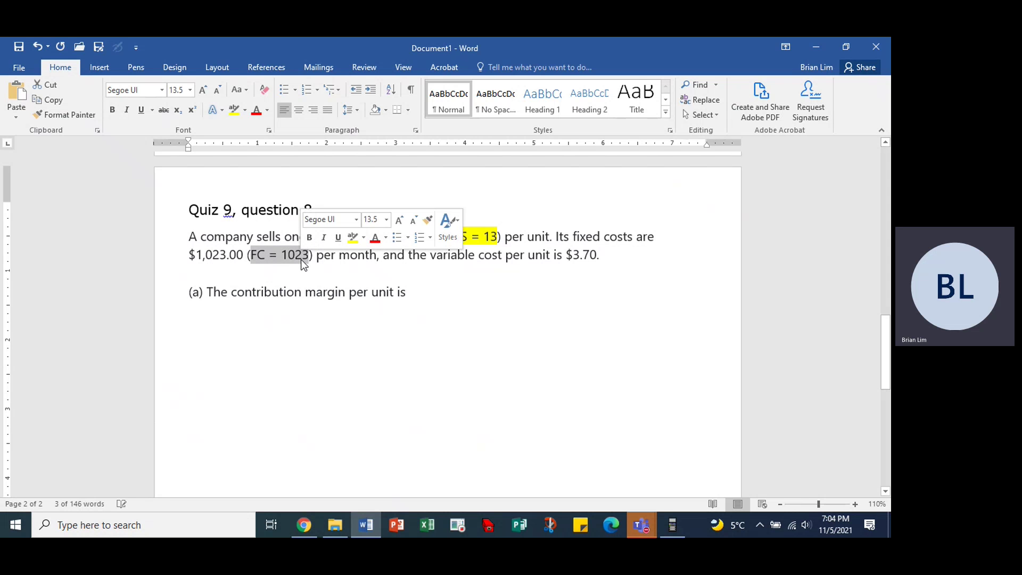
pyautogui.click(365, 242)
pyautogui.click(359, 257)
pyautogui.click(467, 277)
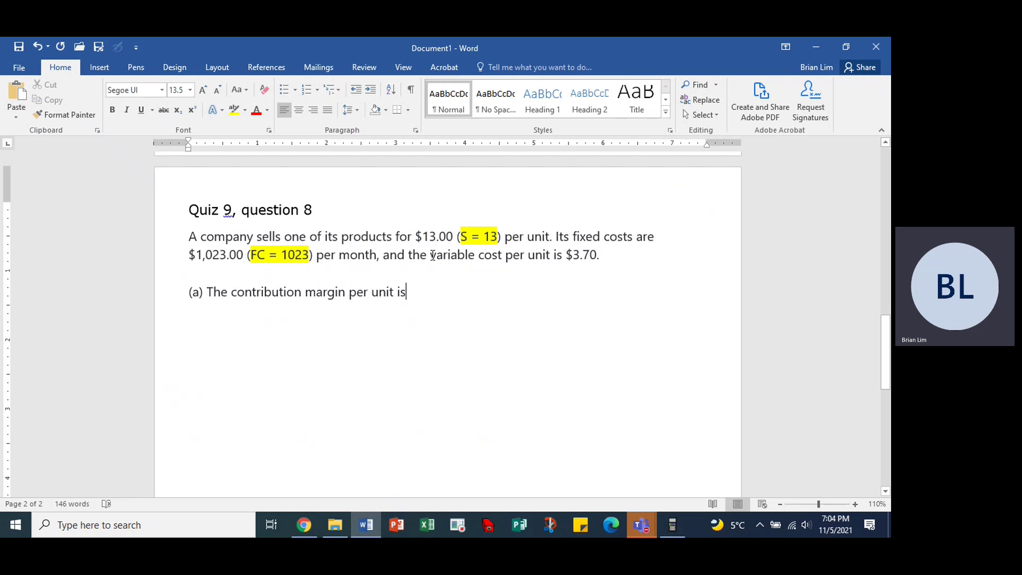
# Step: Add '(VC = 3.70)' after the $3.70 variable cost and highlight it yellow
pyautogui.moveTo(433, 256); pyautogui.dragTo(551, 260)
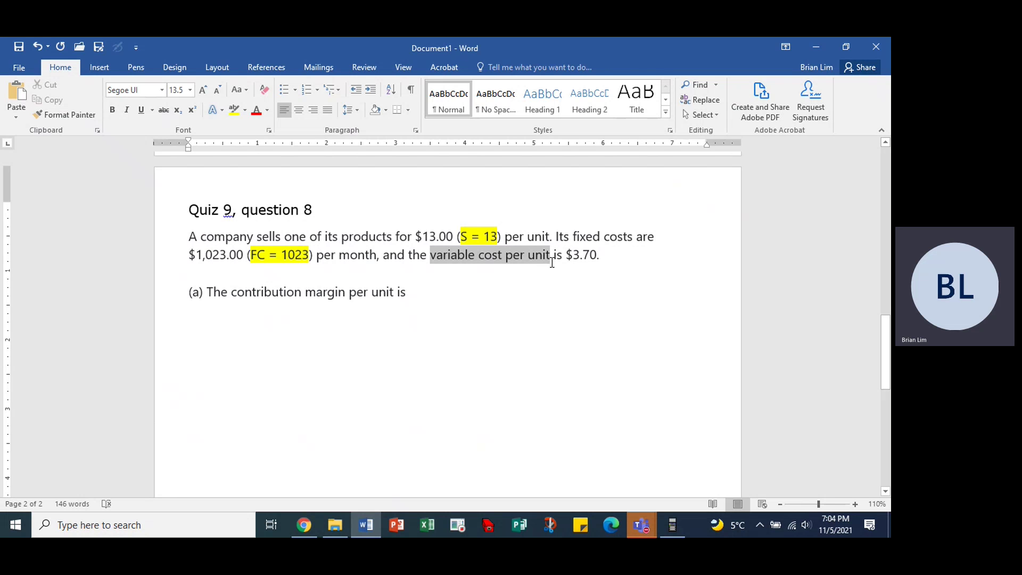
pyautogui.click(598, 256)
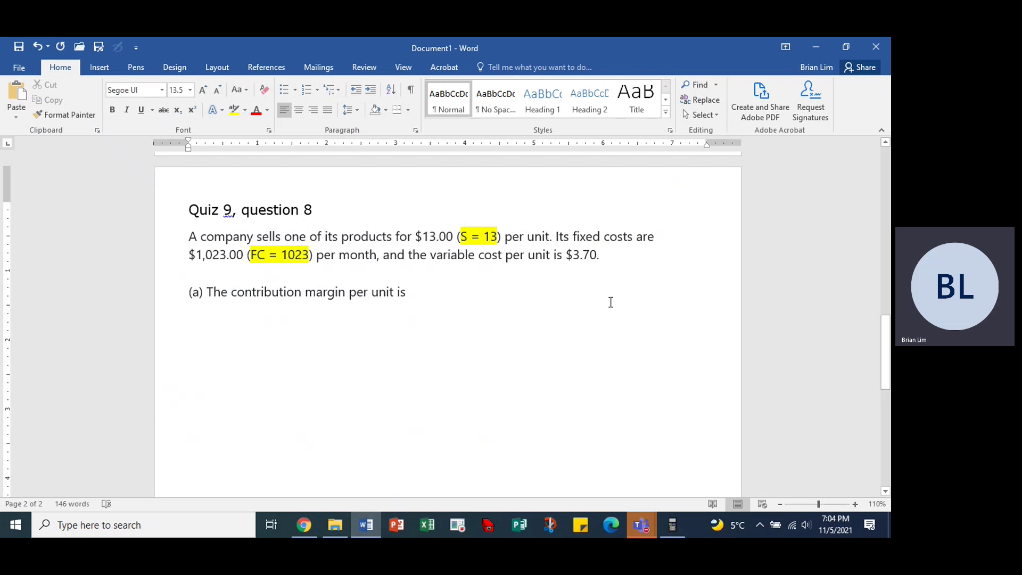
pyautogui.write('(VC')
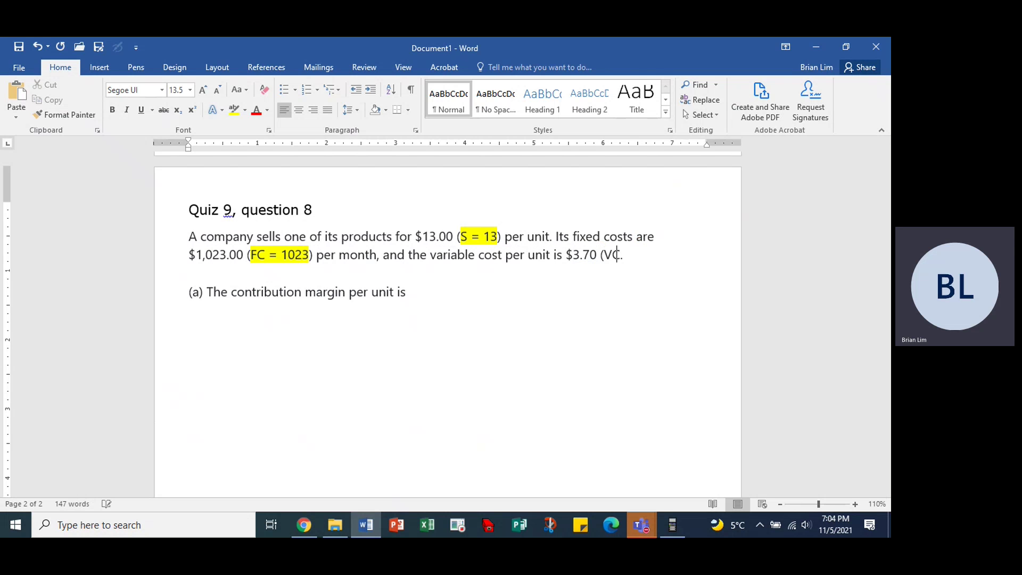
pyautogui.write(' = 3.70).')
pyautogui.moveTo(606, 256); pyautogui.dragTo(660, 256)
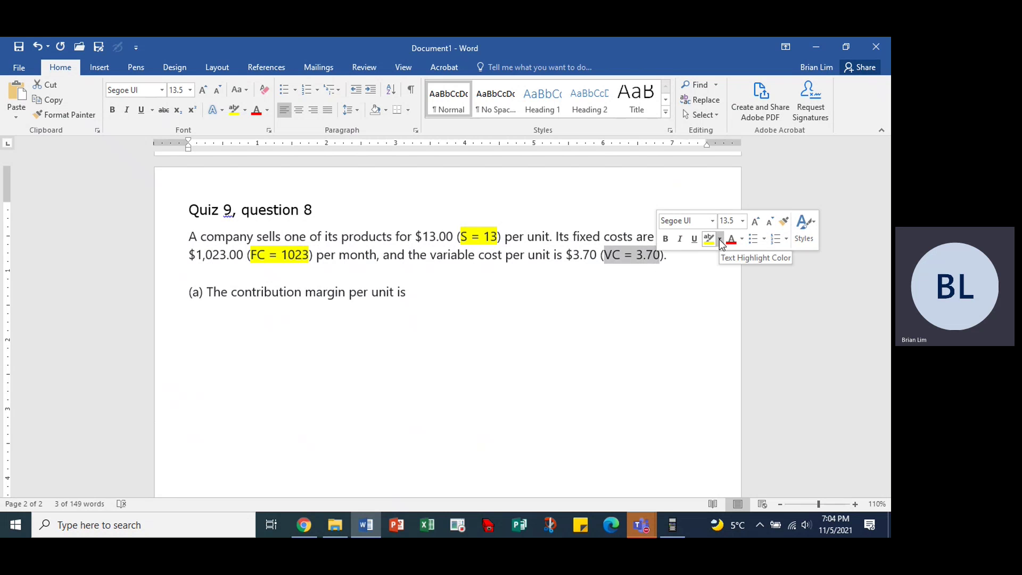
pyautogui.click(720, 240)
pyautogui.click(714, 258)
pyautogui.press('Right')
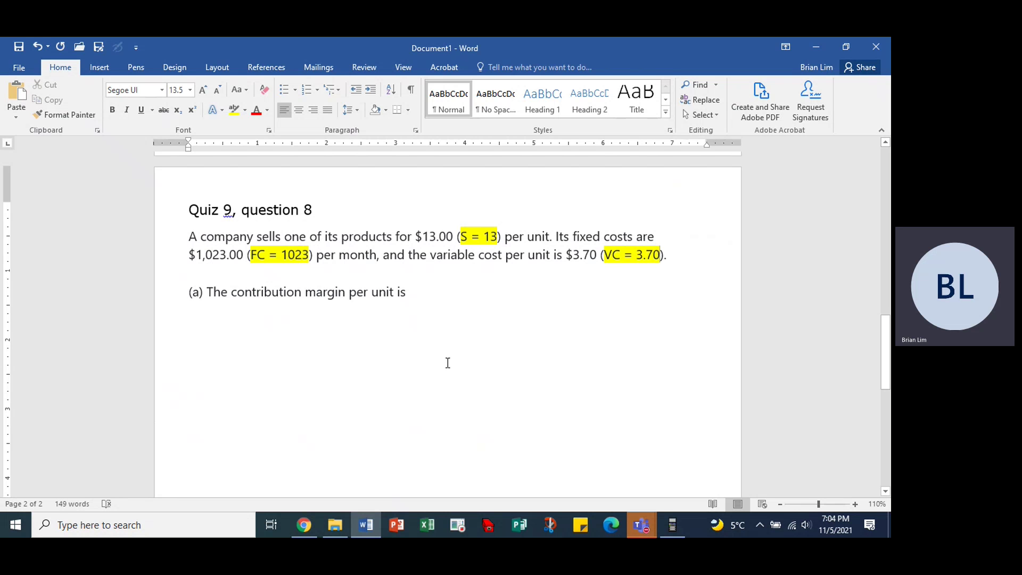
# Step: End the part (a) line with a colon
pyautogui.click(416, 297)
pyautogui.write(':')
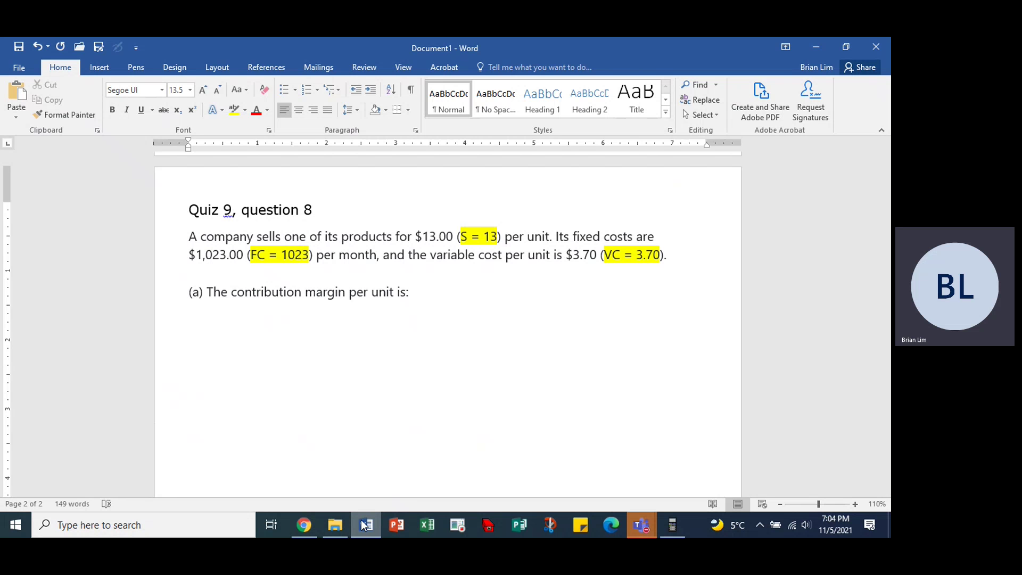
pyautogui.click(304, 525)
pyautogui.click(360, 48)
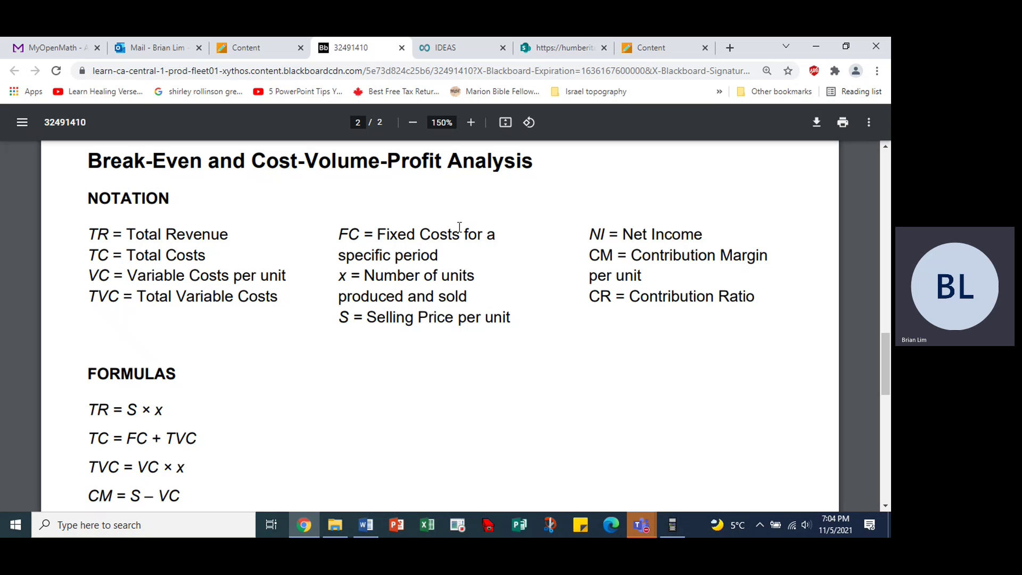
pyautogui.moveTo(586, 256); pyautogui.dragTo(655, 276)
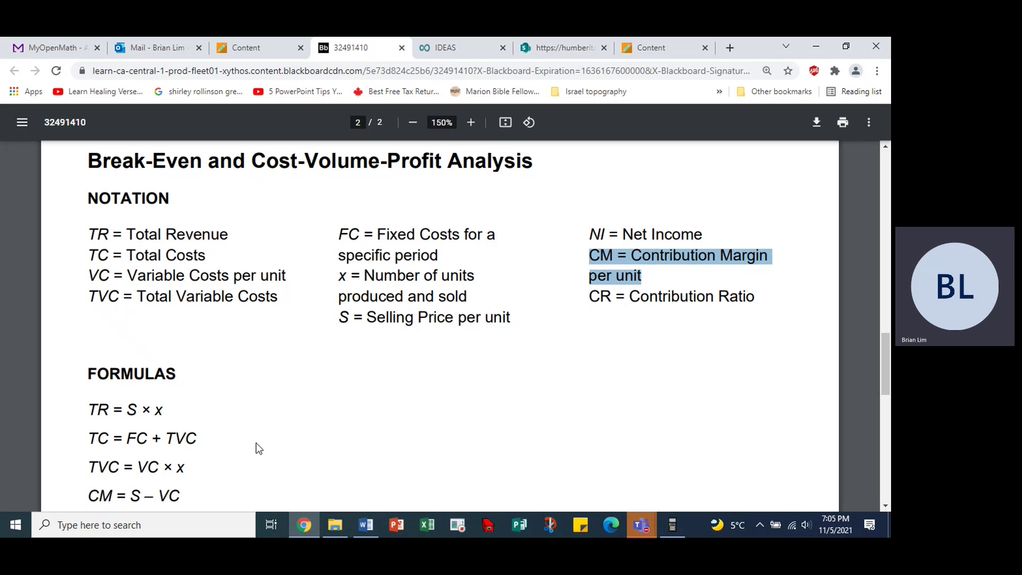
pyautogui.moveTo(88, 496); pyautogui.dragTo(181, 496)
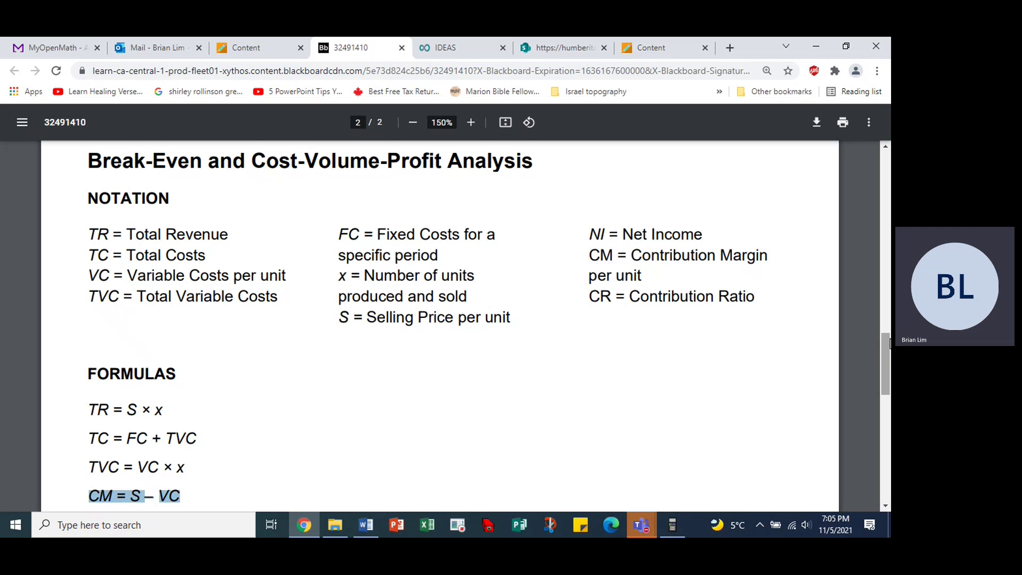
pyautogui.moveTo(889, 354); pyautogui.dragTo(889, 364)
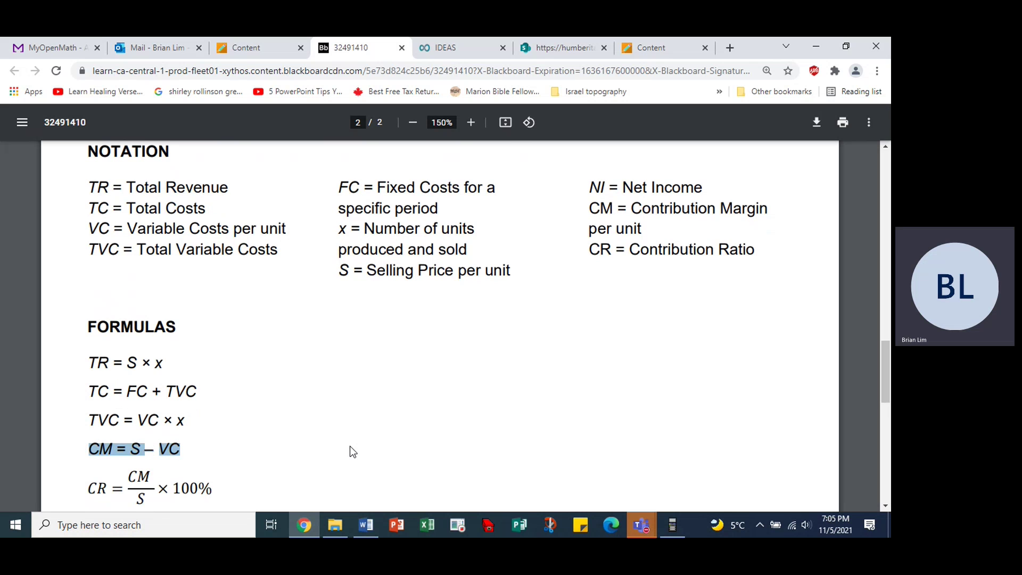
pyautogui.click(373, 523)
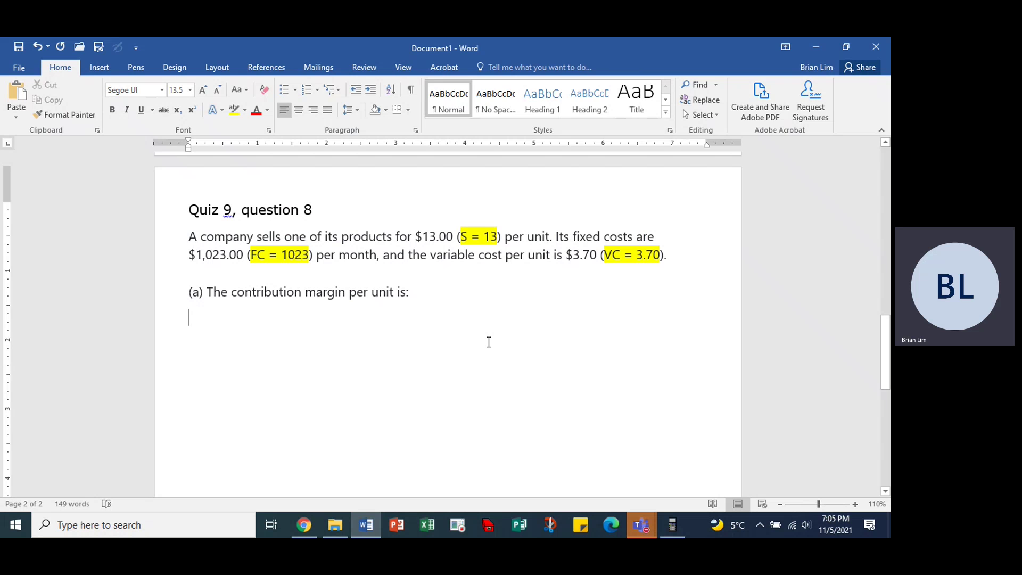
# Step: Insert the equation CM = S − VC with the line CM = 13 − 3.70 = beneath it
pyautogui.hotkey('alt', '=')
pyautogui.write('CM')
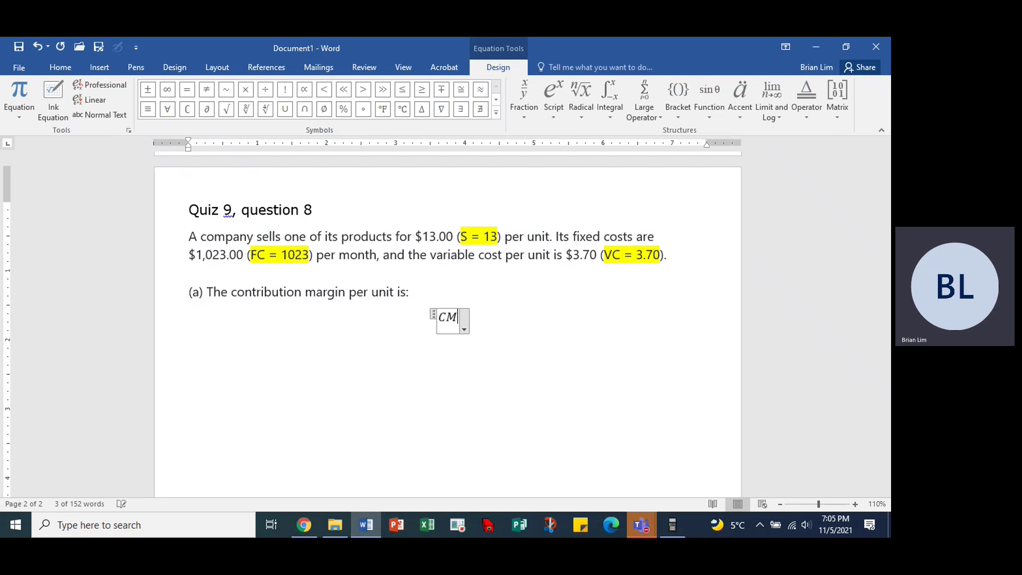
pyautogui.write(' =')
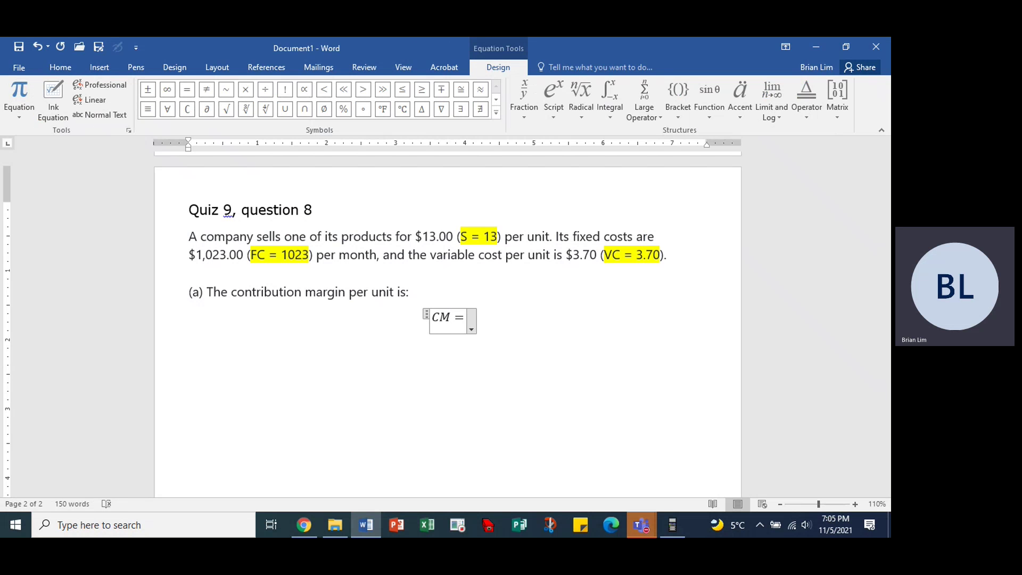
pyautogui.write(' S')
pyautogui.write(' - VC')
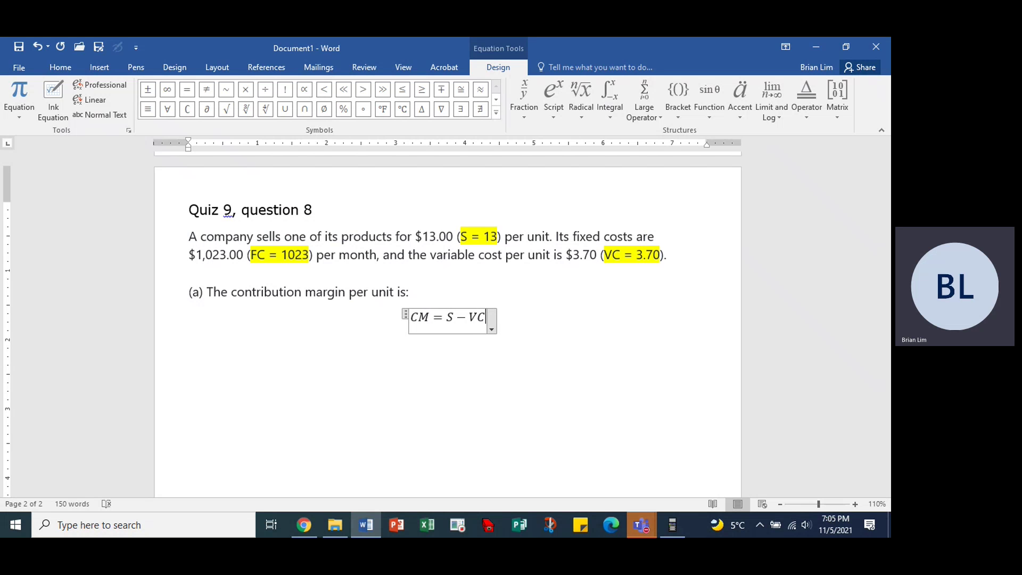
pyautogui.press('Return')
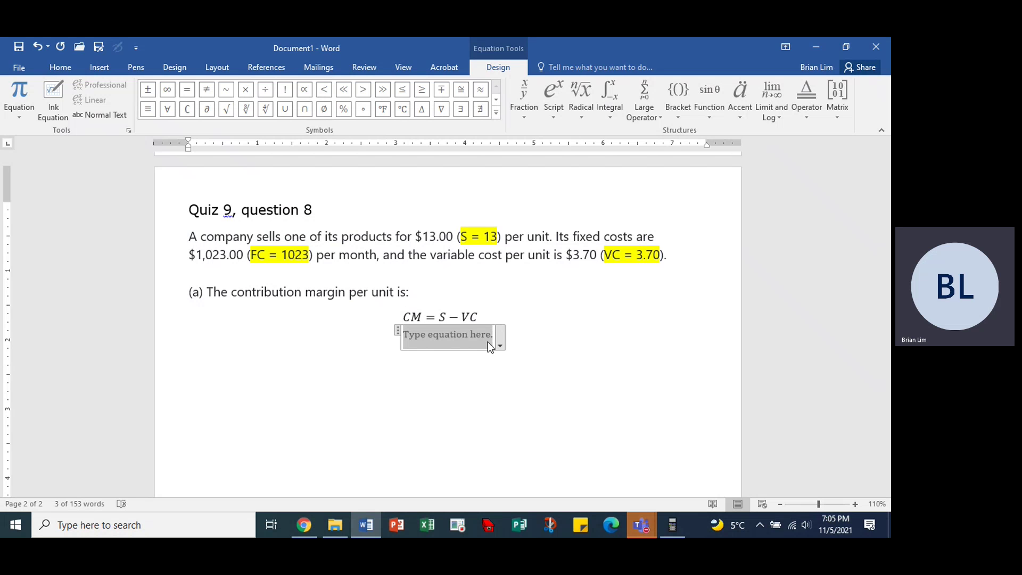
pyautogui.write('CM')
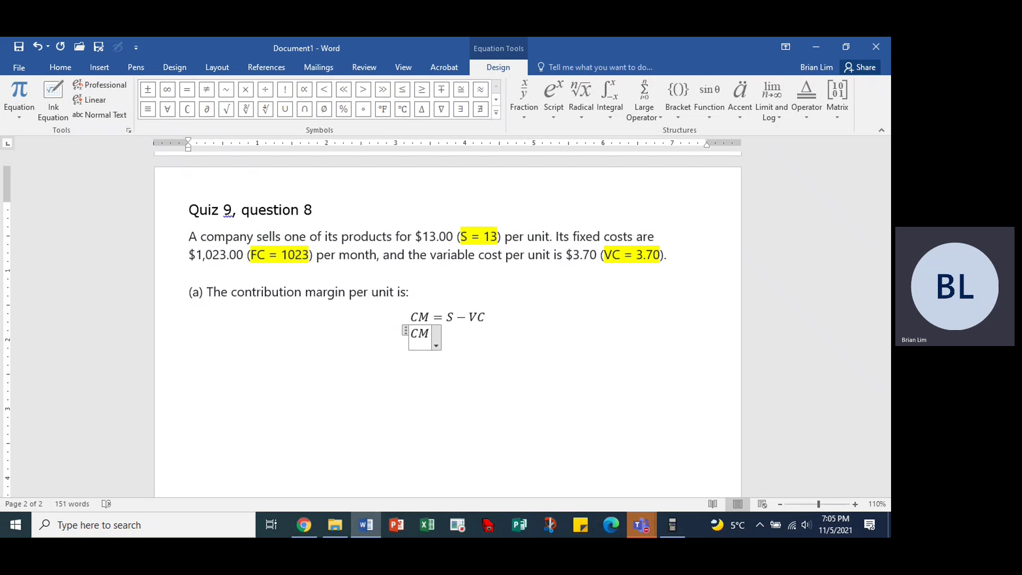
pyautogui.write(' =')
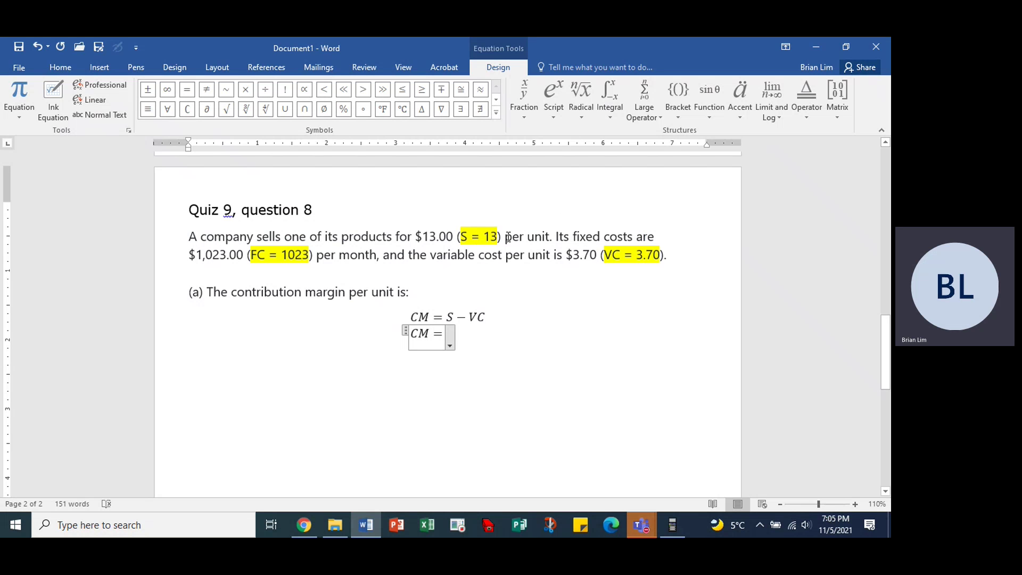
pyautogui.write('13')
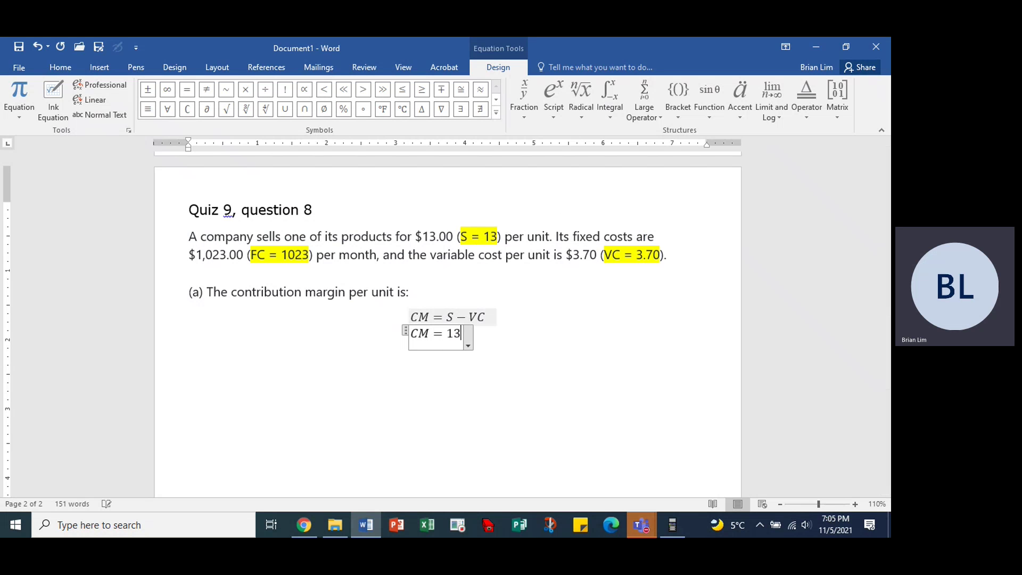
pyautogui.write('-')
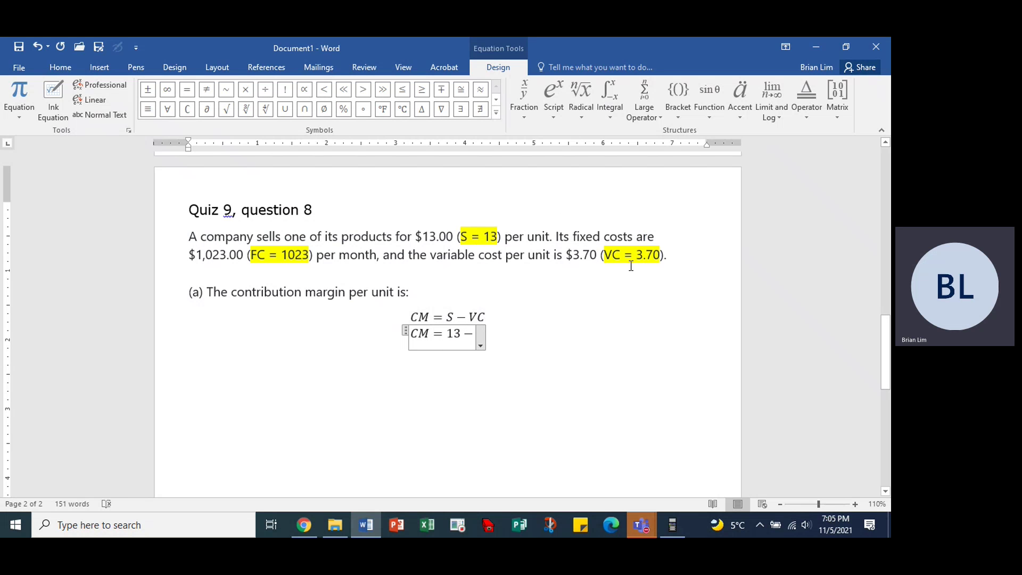
pyautogui.click(604, 256)
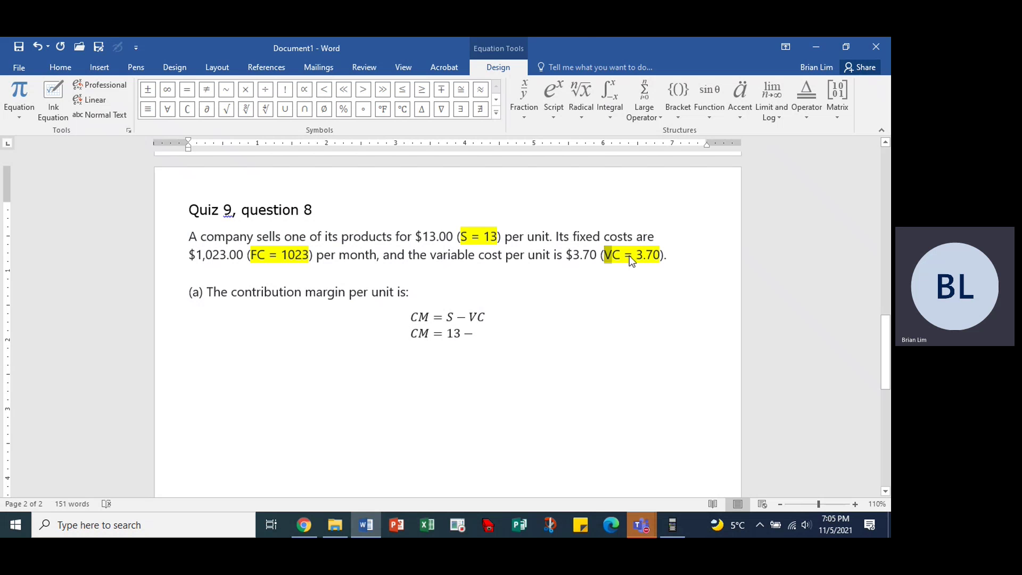
pyautogui.click(413, 369)
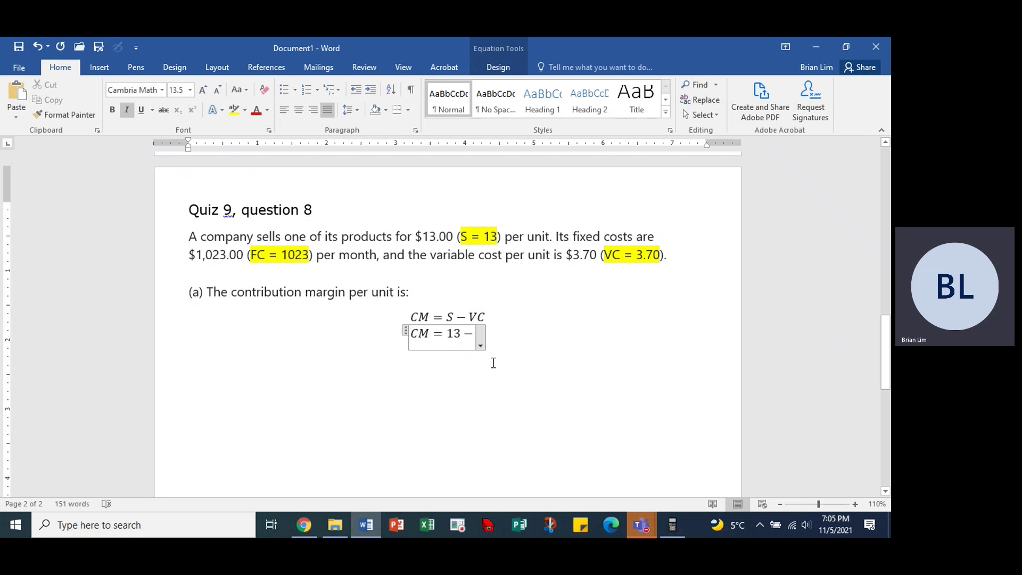
pyautogui.write('3.70 ')
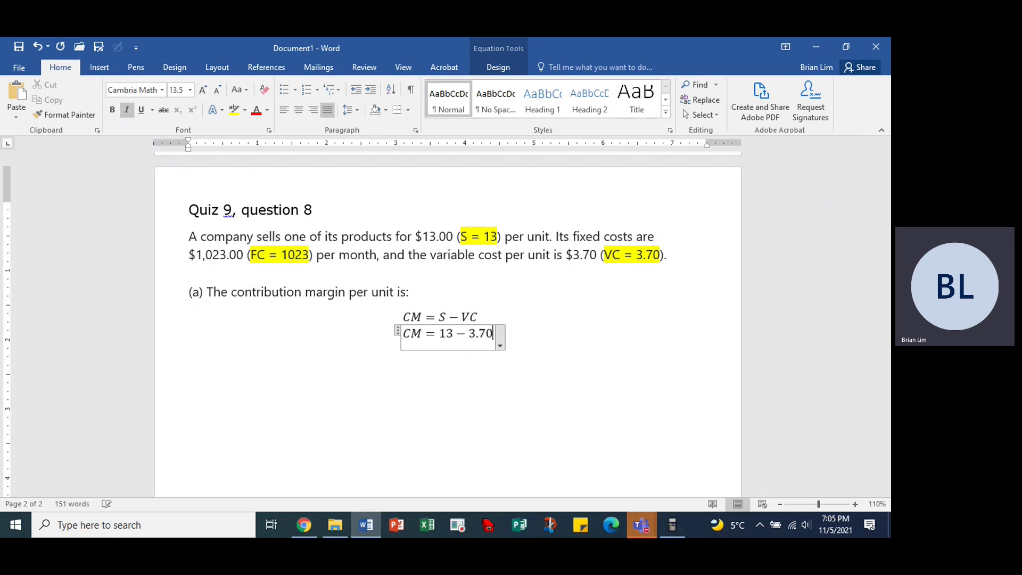
pyautogui.write('=')
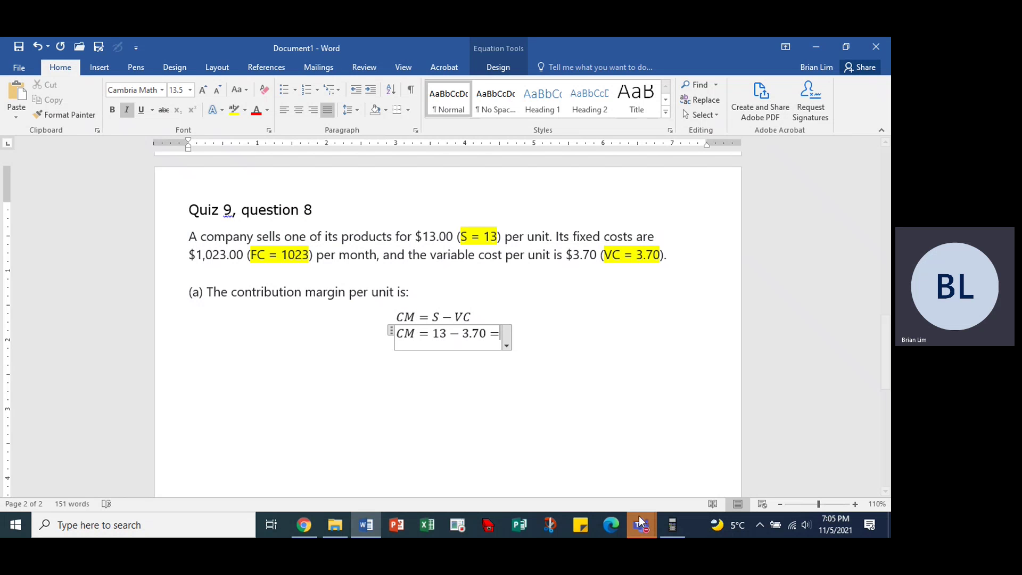
# Step: On the BA II Plus calculator, key in 13 − 3.70 to get 9.3
pyautogui.click(673, 527)
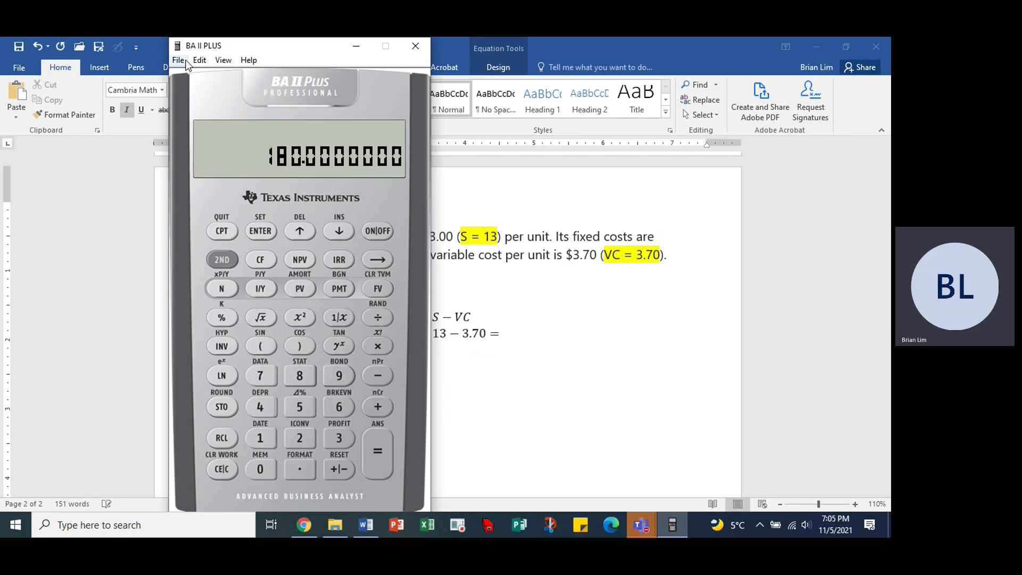
pyautogui.moveTo(248, 48); pyautogui.dragTo(728, 44)
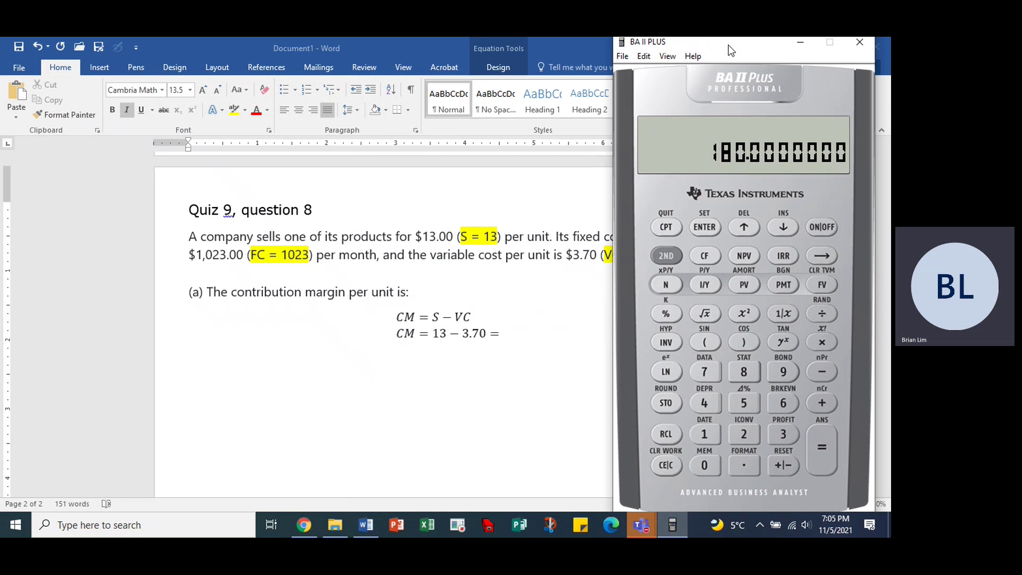
pyautogui.click(705, 439)
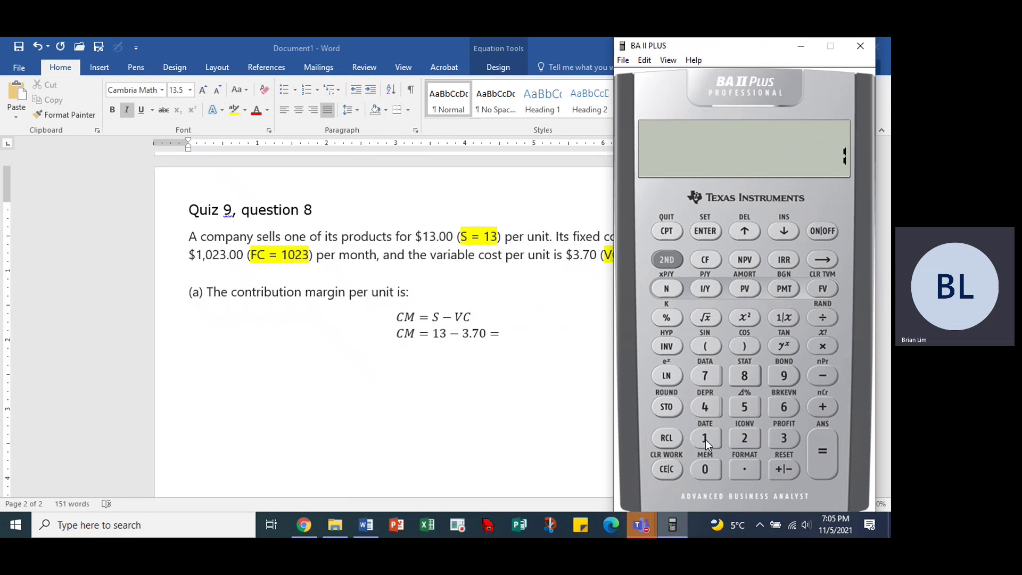
pyautogui.click(787, 439)
pyautogui.click(823, 376)
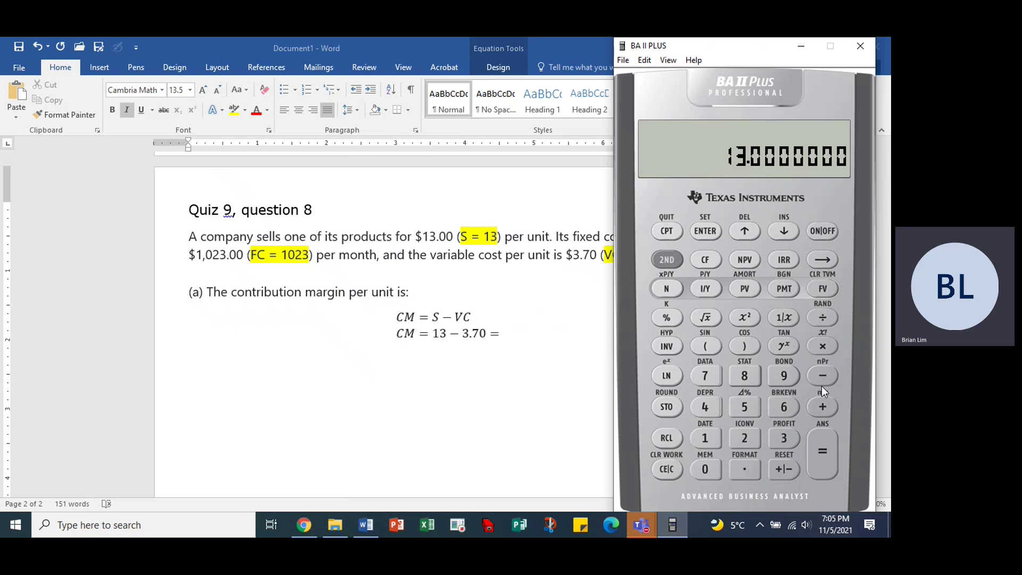
pyautogui.click(782, 436)
pyautogui.click(744, 469)
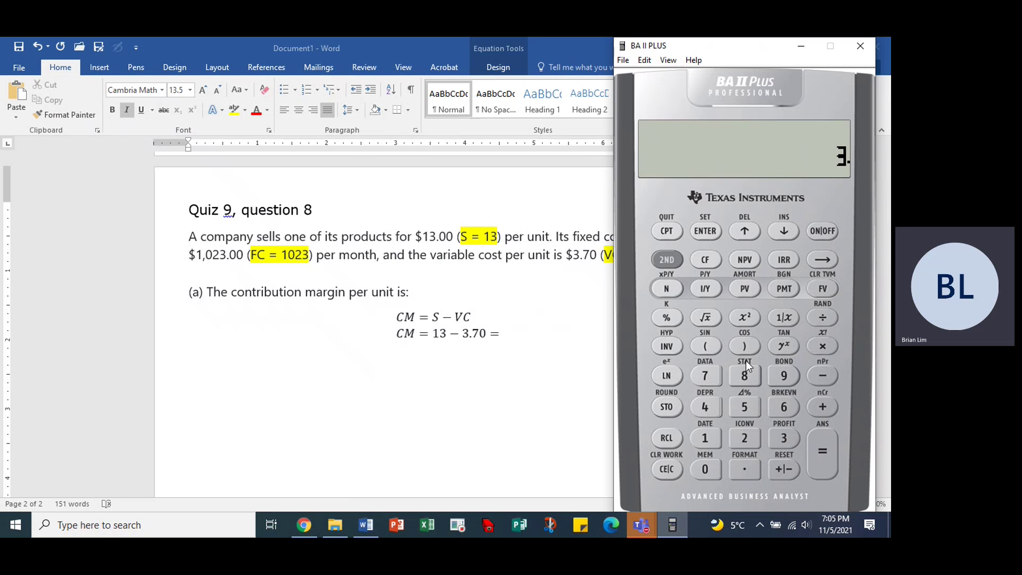
pyautogui.click(701, 375)
pyautogui.click(701, 468)
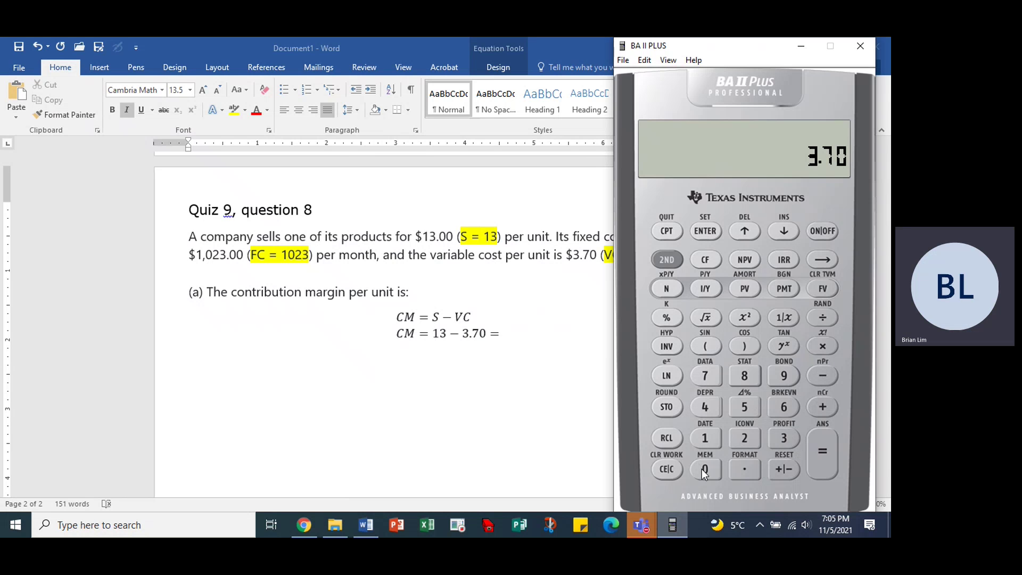
pyautogui.click(822, 461)
# Step: Complete the equation with 9.30, add 'CM = 9.30', and highlight 9.30 green
pyautogui.click(513, 342)
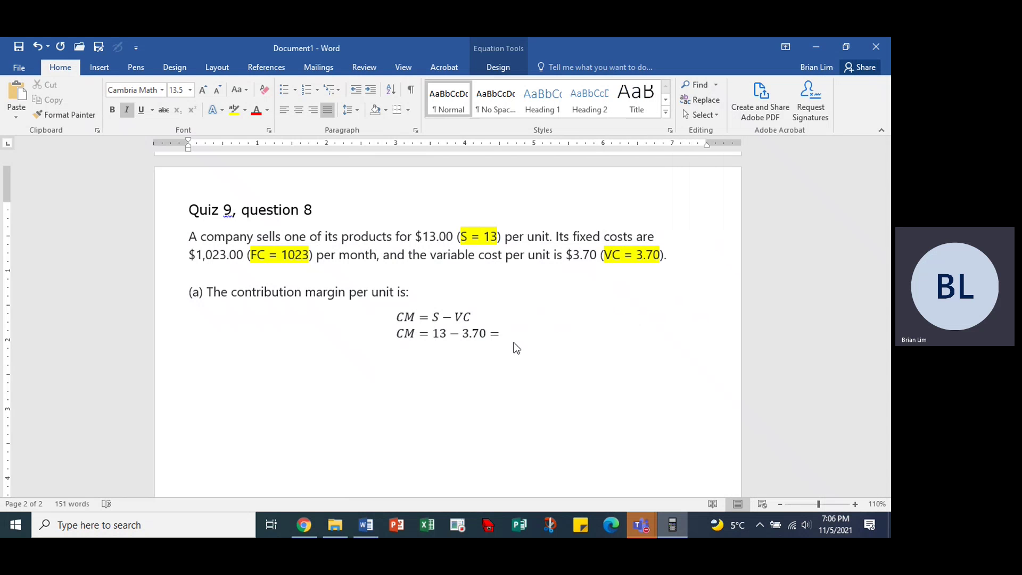
pyautogui.write('9')
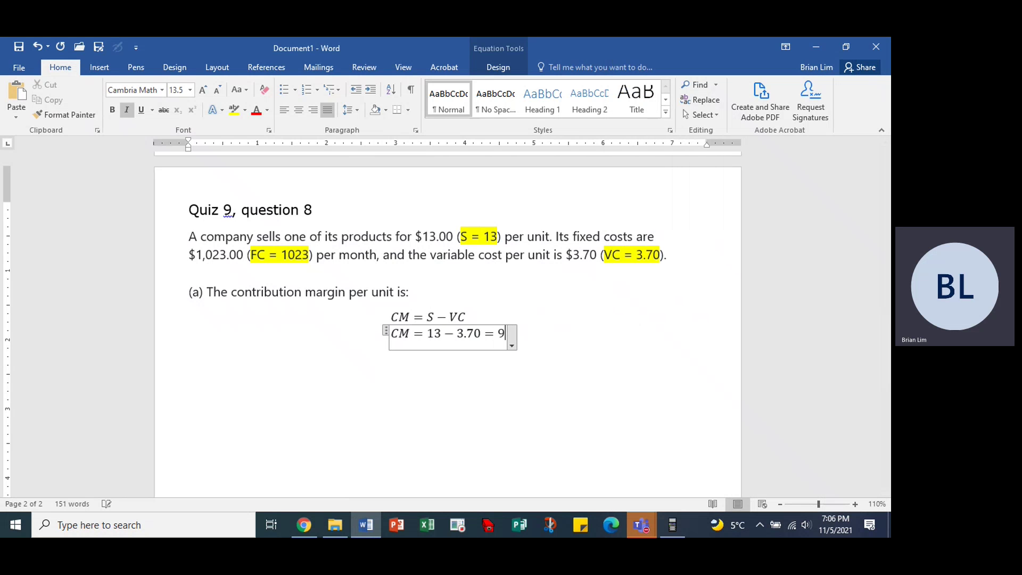
pyautogui.write('.30, ')
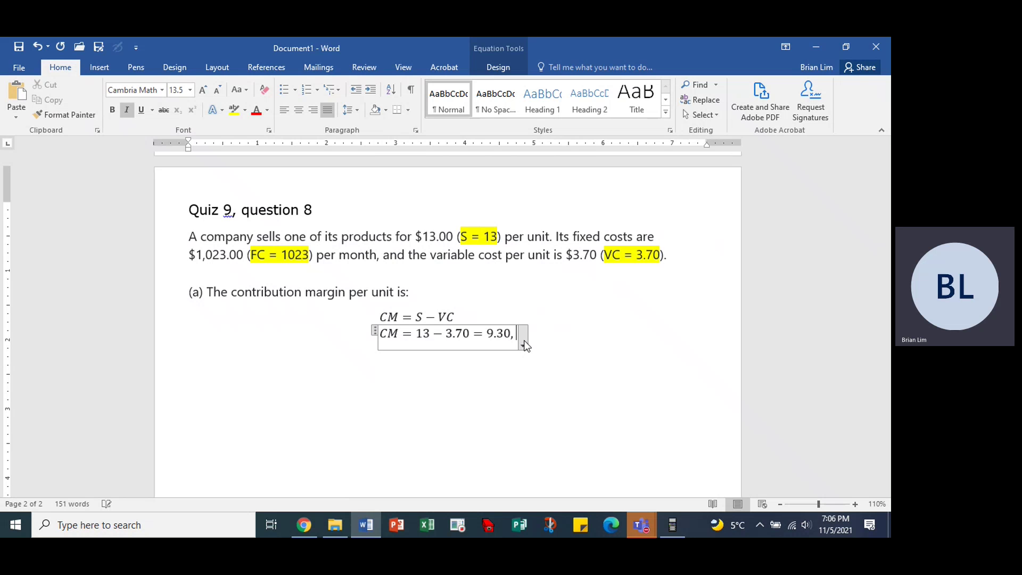
pyautogui.write('    CM ')
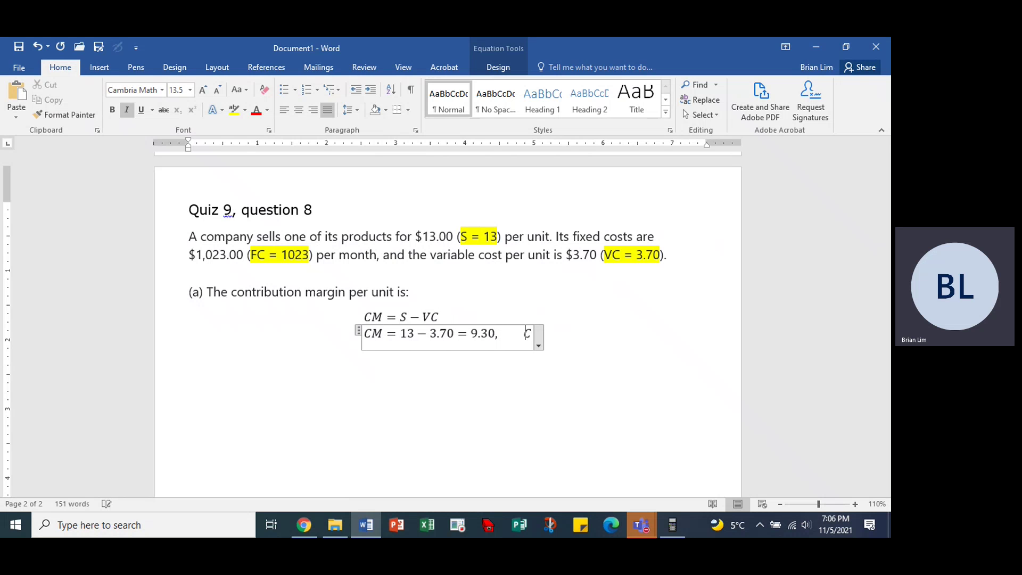
pyautogui.write('= 9.')
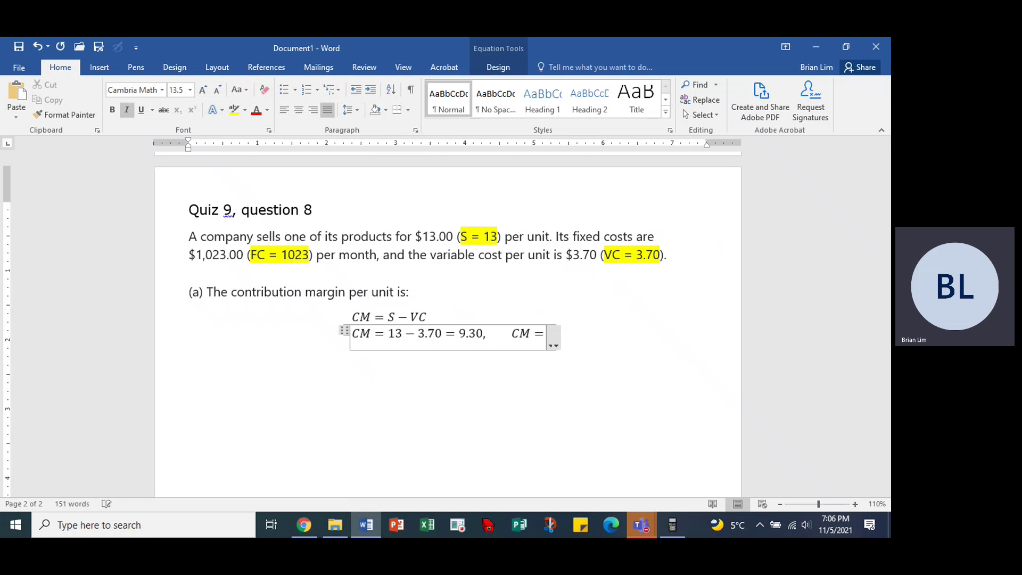
pyautogui.write('30')
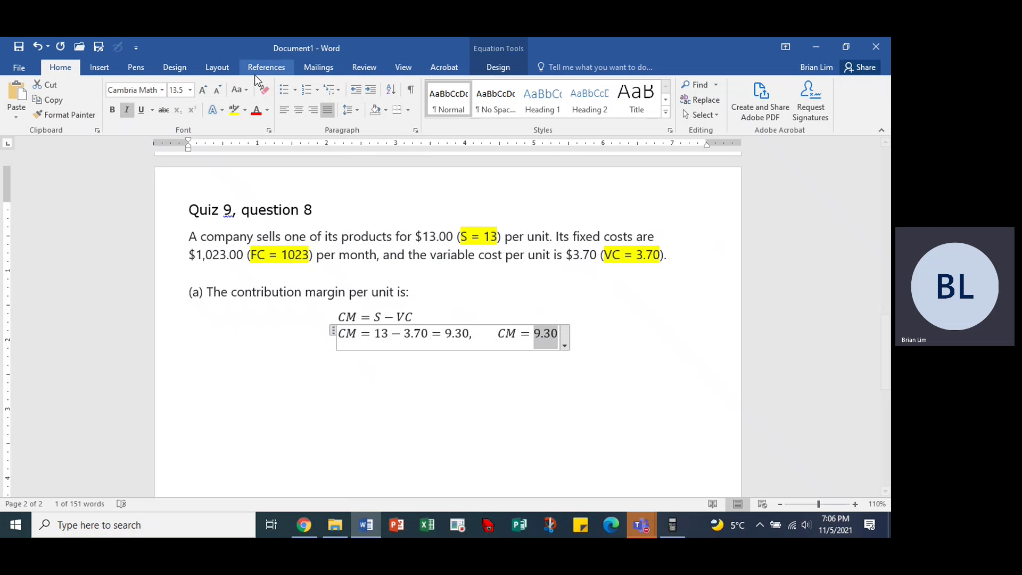
pyautogui.click(245, 110)
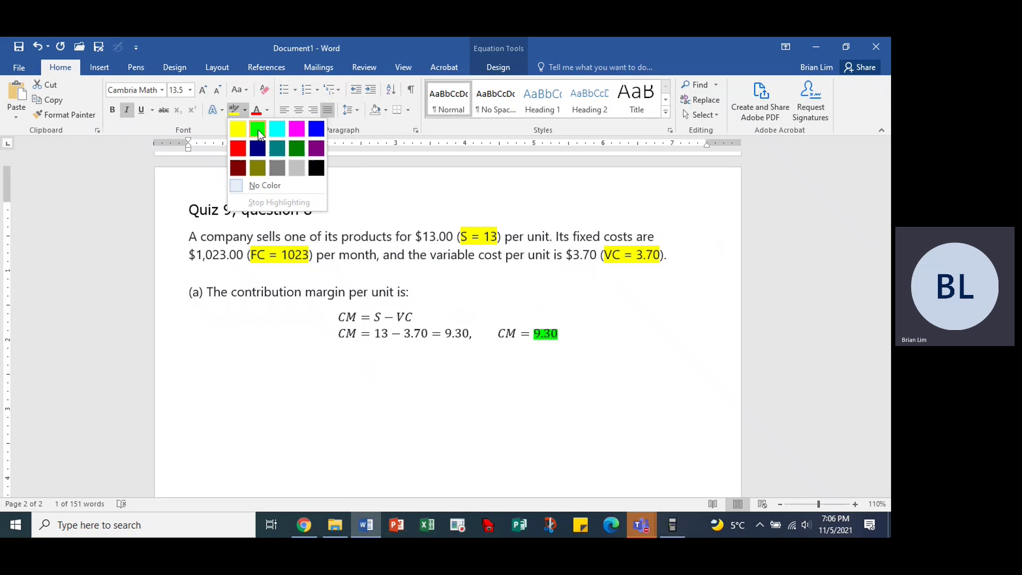
pyautogui.click(258, 129)
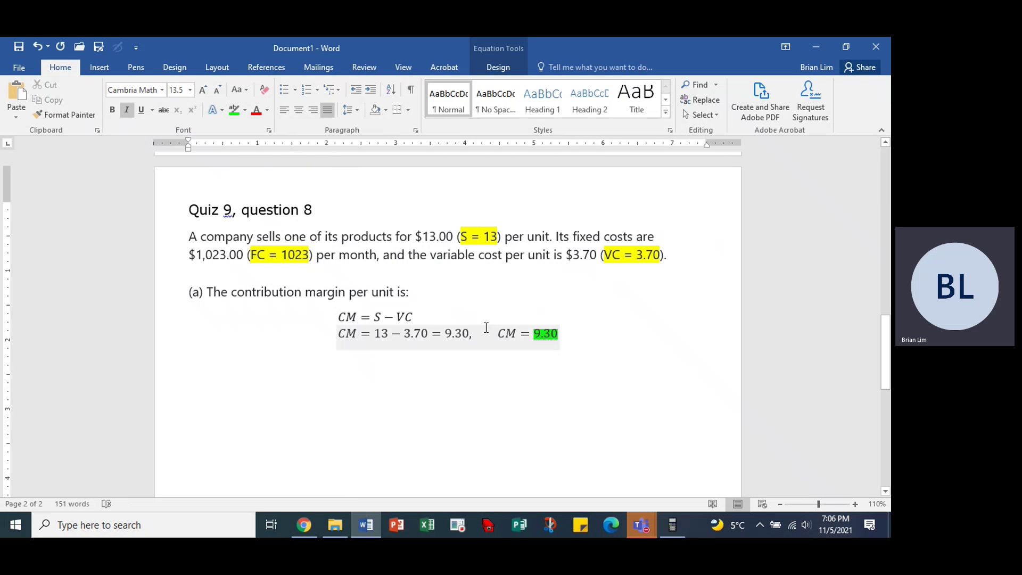
# Step: Set the substituted equation to font size 20 and CM = S − VC to size 14
pyautogui.click(457, 335)
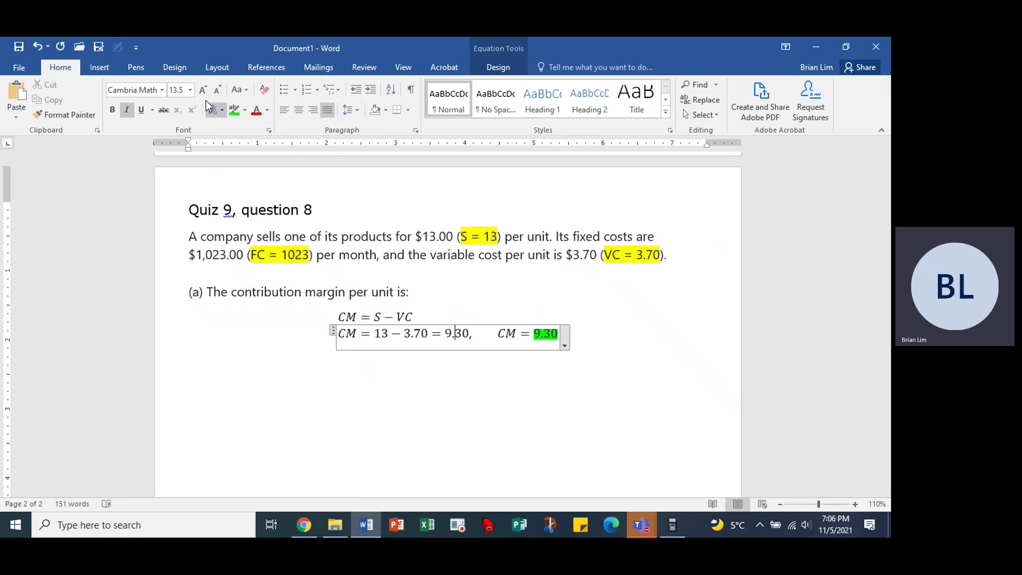
pyautogui.click(190, 92)
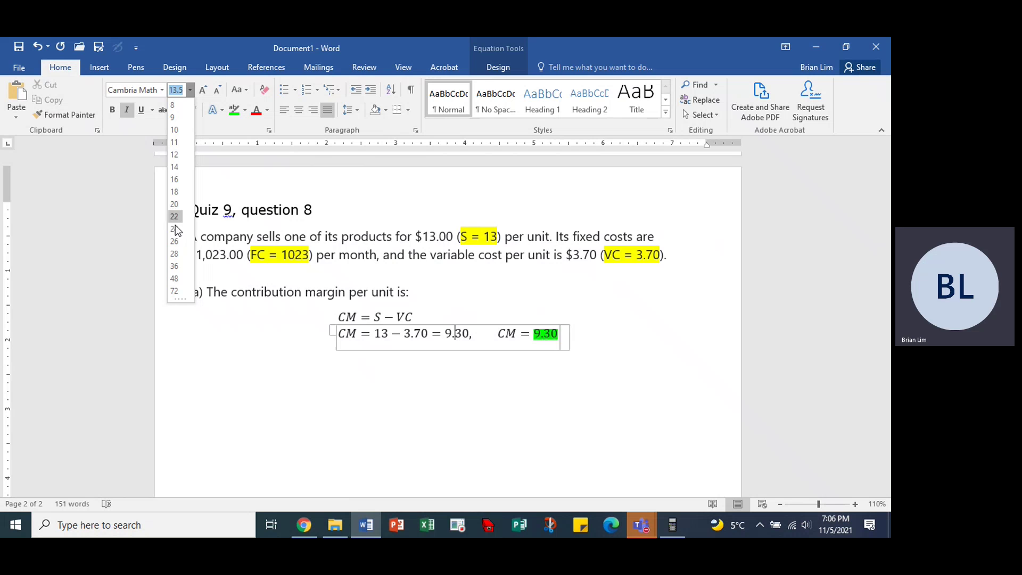
pyautogui.click(175, 205)
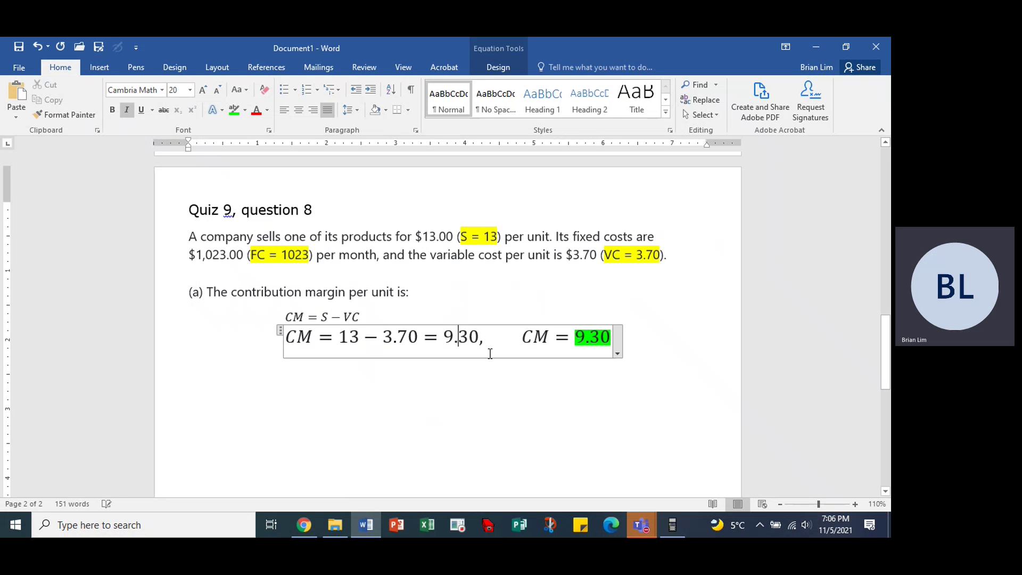
pyautogui.click(520, 377)
pyautogui.click(343, 318)
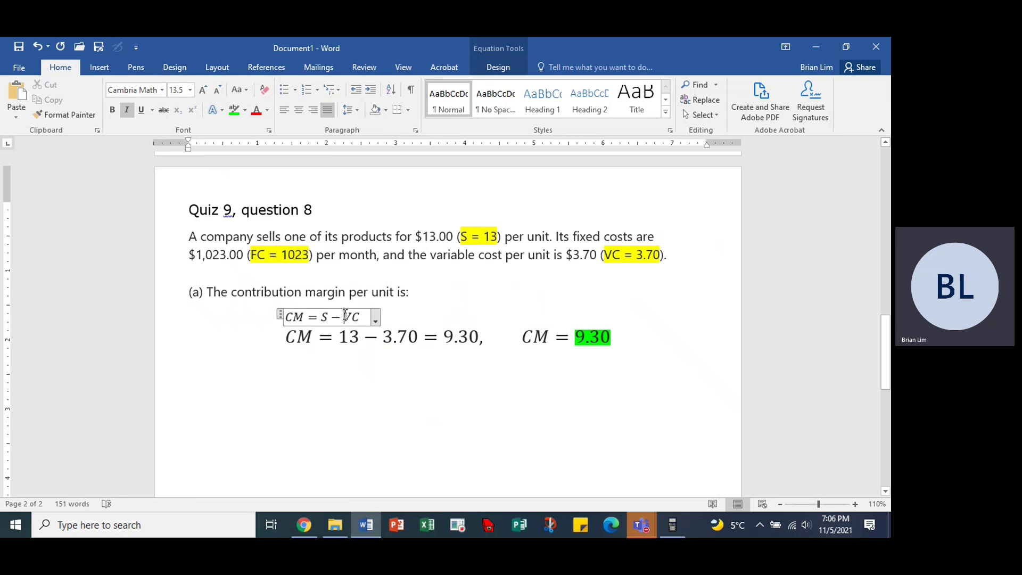
pyautogui.click(191, 91)
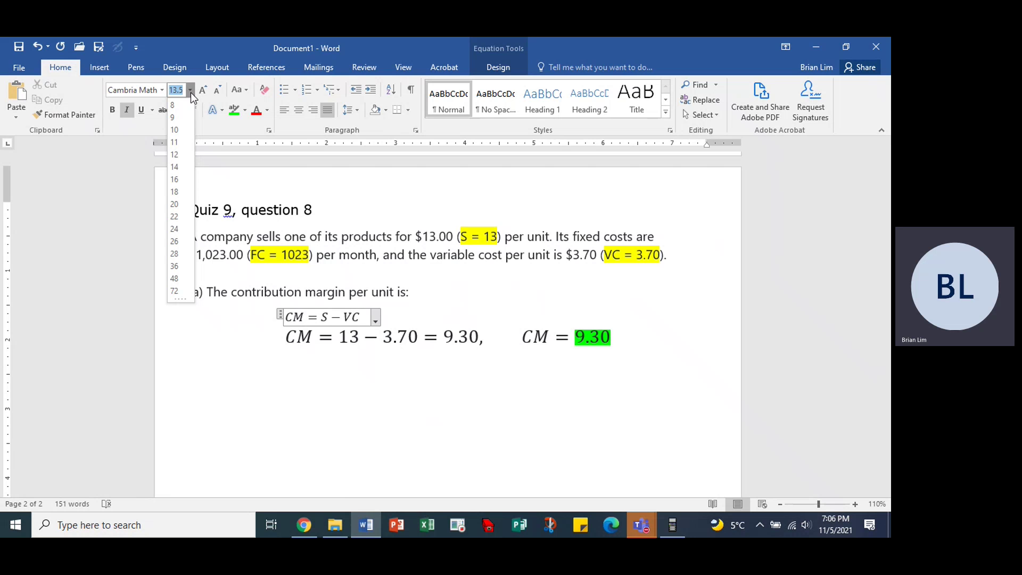
pyautogui.click(187, 180)
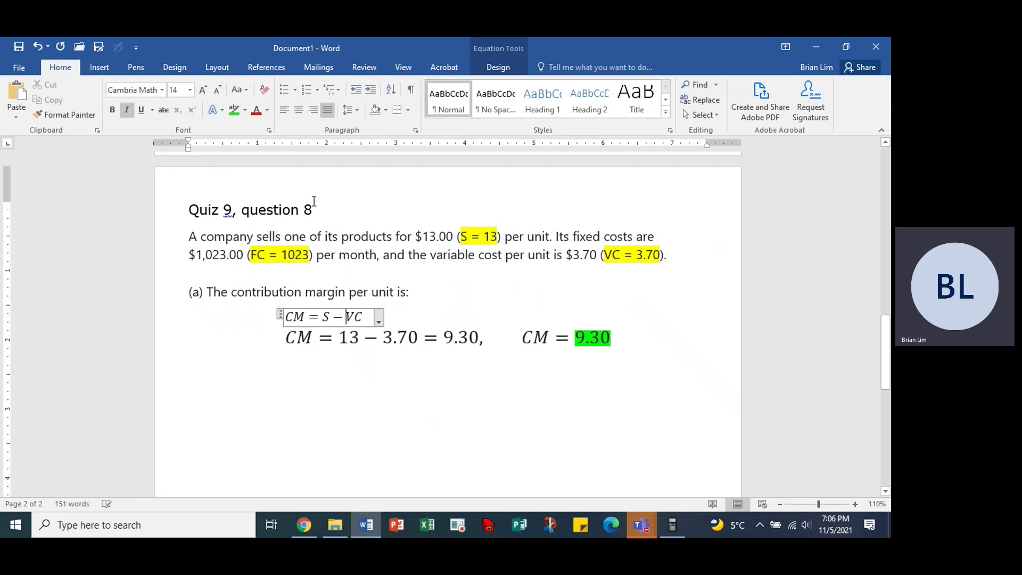
pyautogui.click(482, 296)
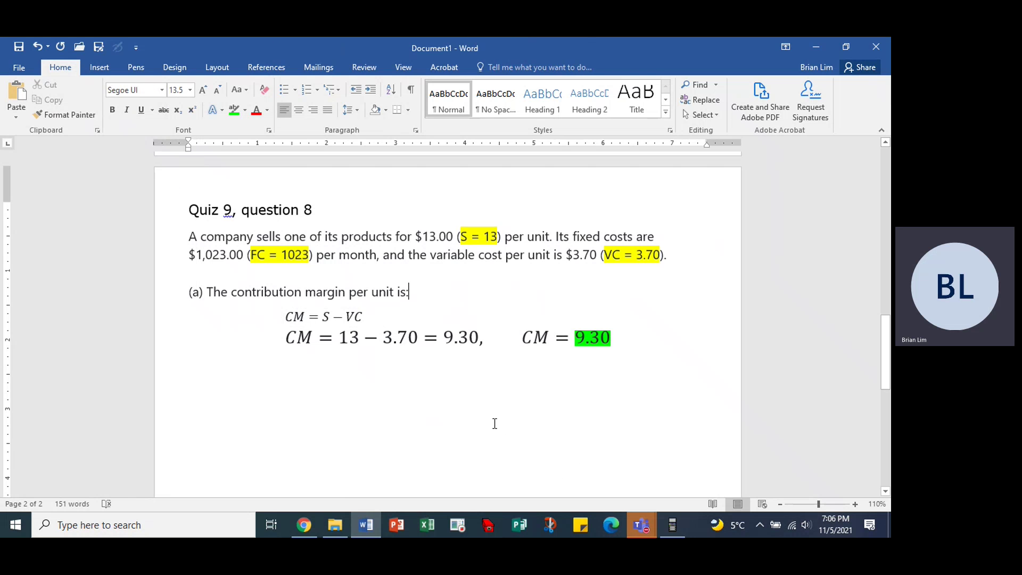
# Step: Add an empty line below the equation
pyautogui.click(627, 349)
pyautogui.press('Return')
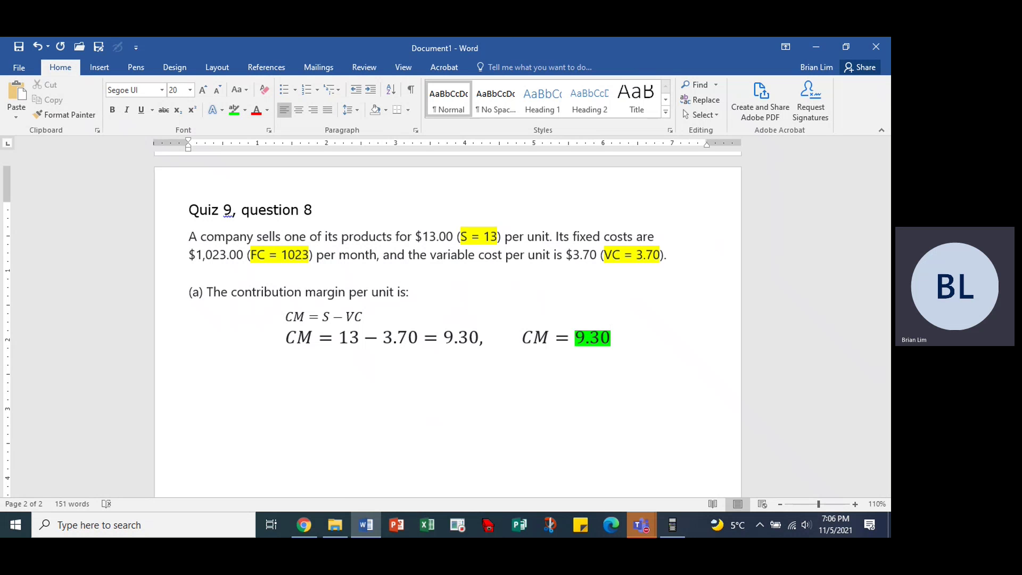
pyautogui.click(311, 525)
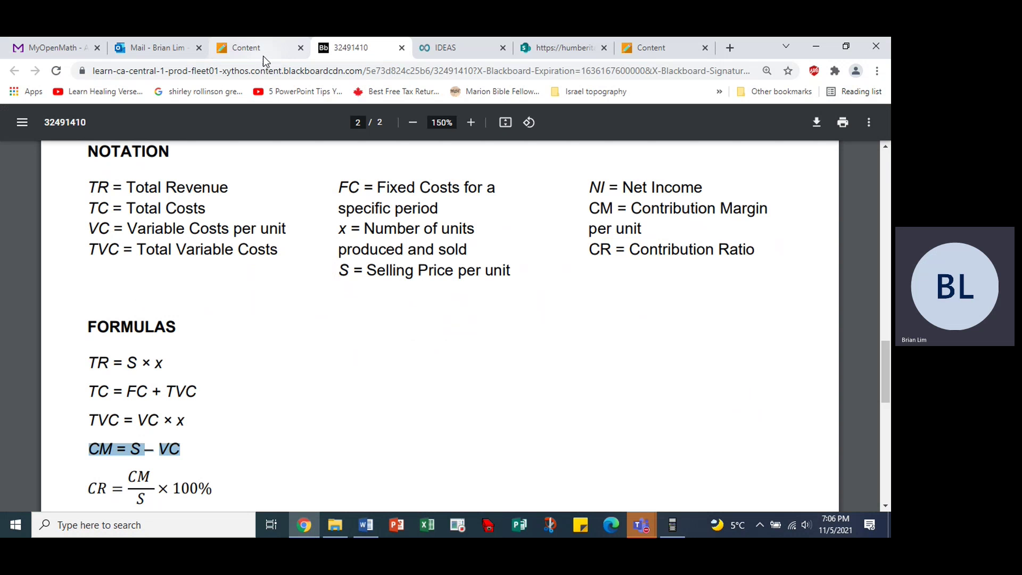
# Step: Enter 9.30 as the part (a) quiz answer and select the part (b) question wording
pyautogui.click(649, 49)
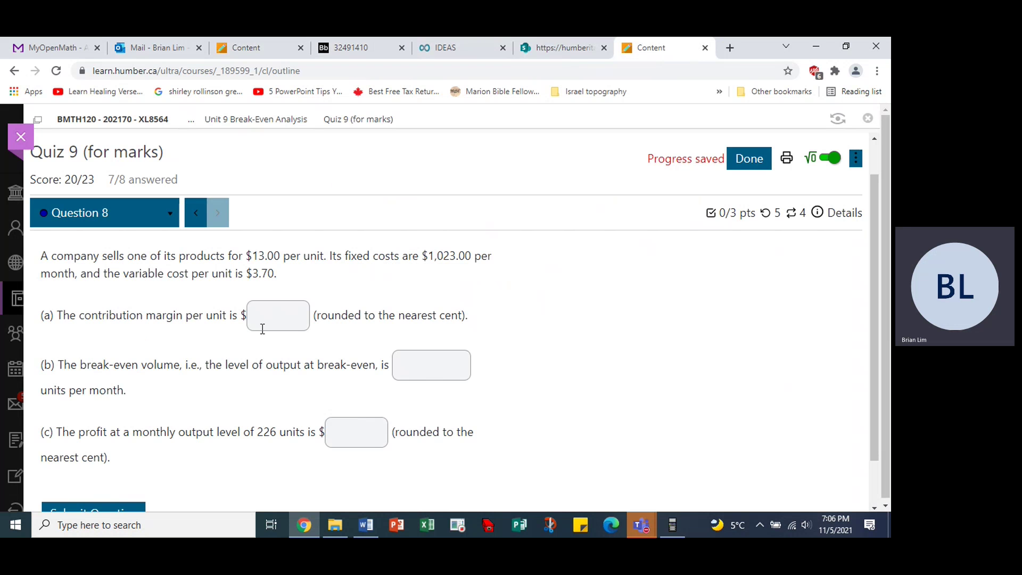
pyautogui.click(274, 312)
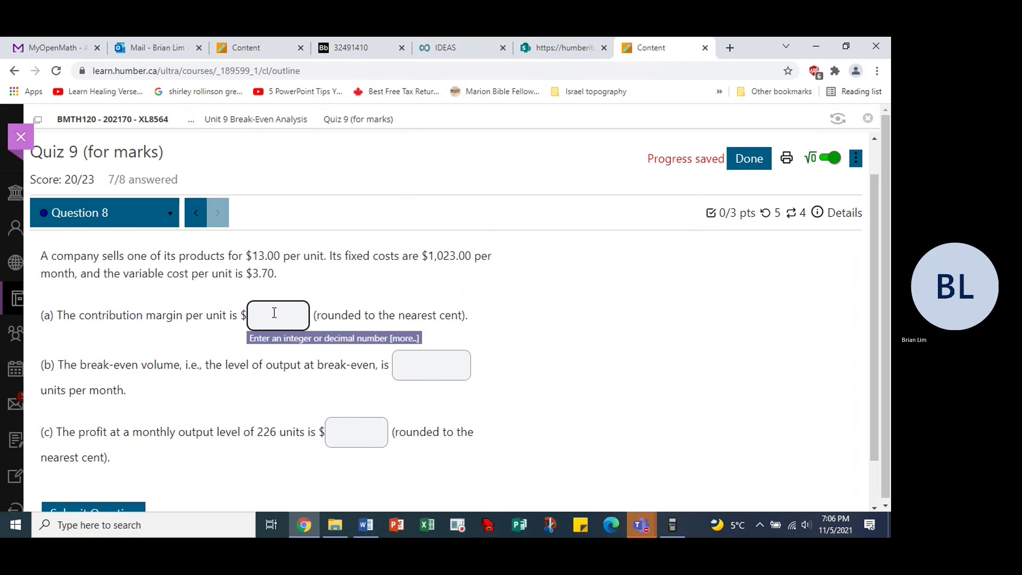
pyautogui.write('9.30')
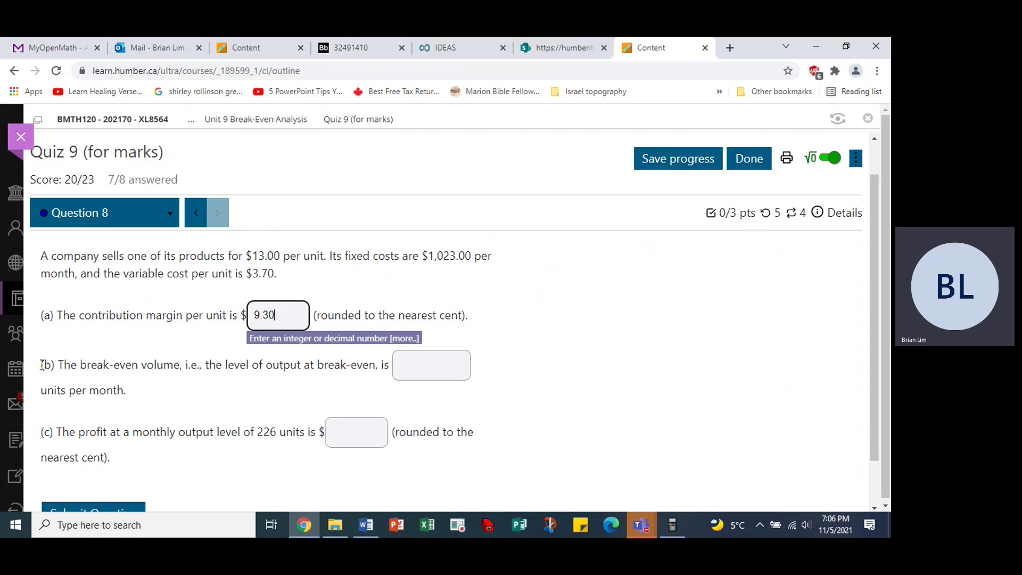
pyautogui.moveTo(41, 364); pyautogui.dragTo(375, 368)
pyautogui.hotkey('ctrl', 'c')
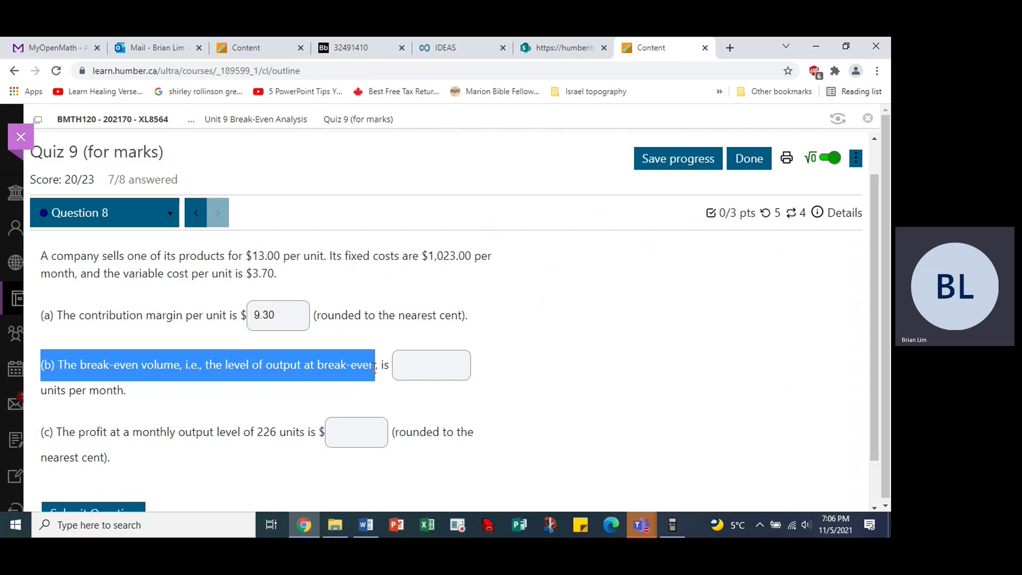
pyautogui.click(364, 526)
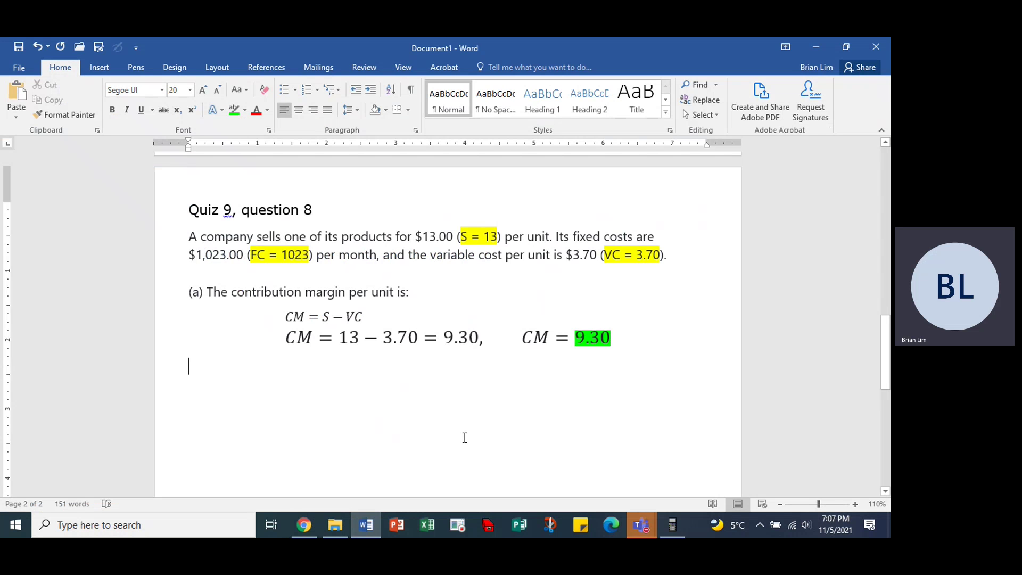
# Step: Paste the part (b) break-even volume question into the document with a new line below
pyautogui.hotkey('ctrl', 'v')
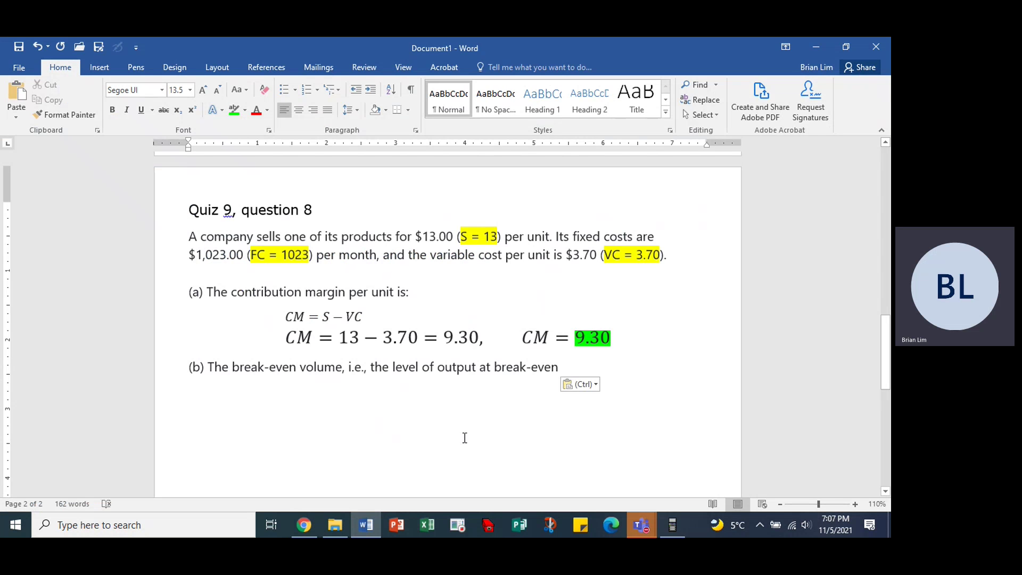
pyautogui.press('Return')
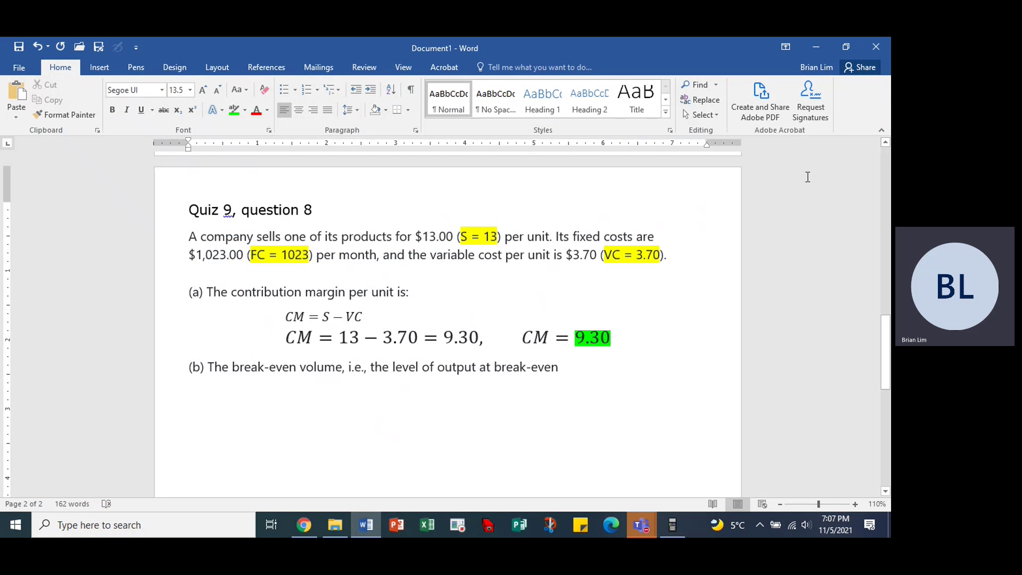
pyautogui.moveTo(644, 529)
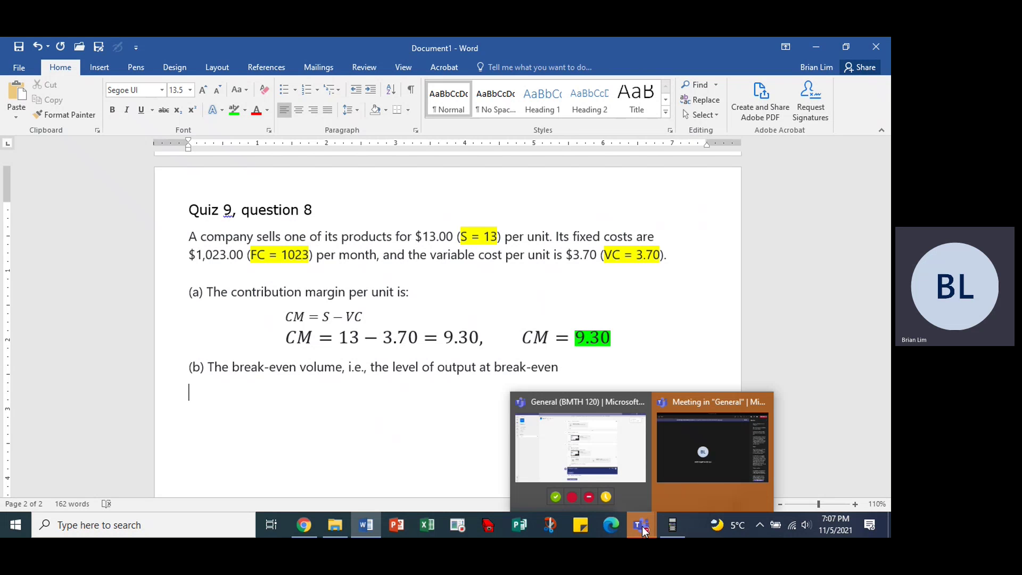
pyautogui.click(679, 528)
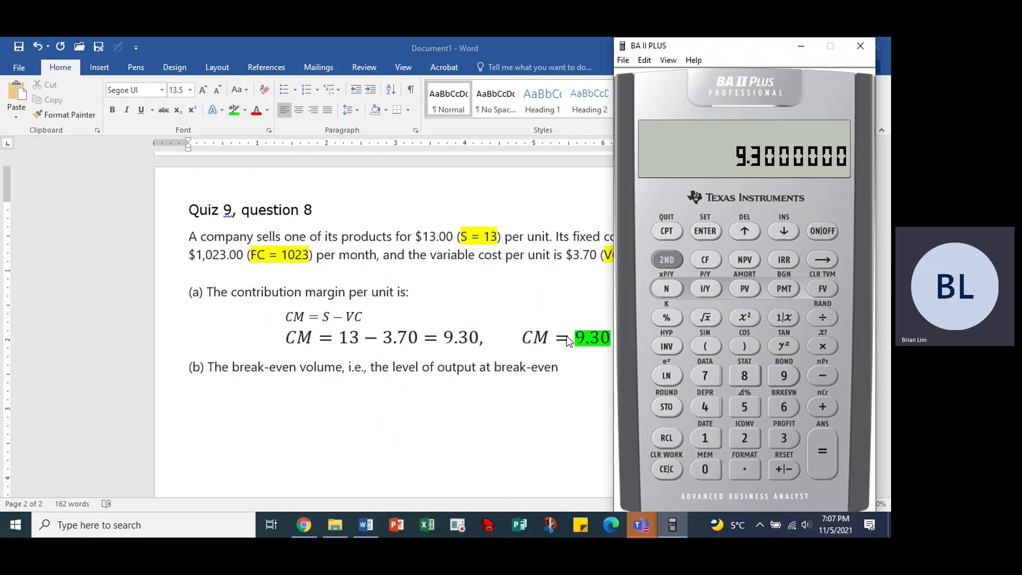
pyautogui.click(601, 53)
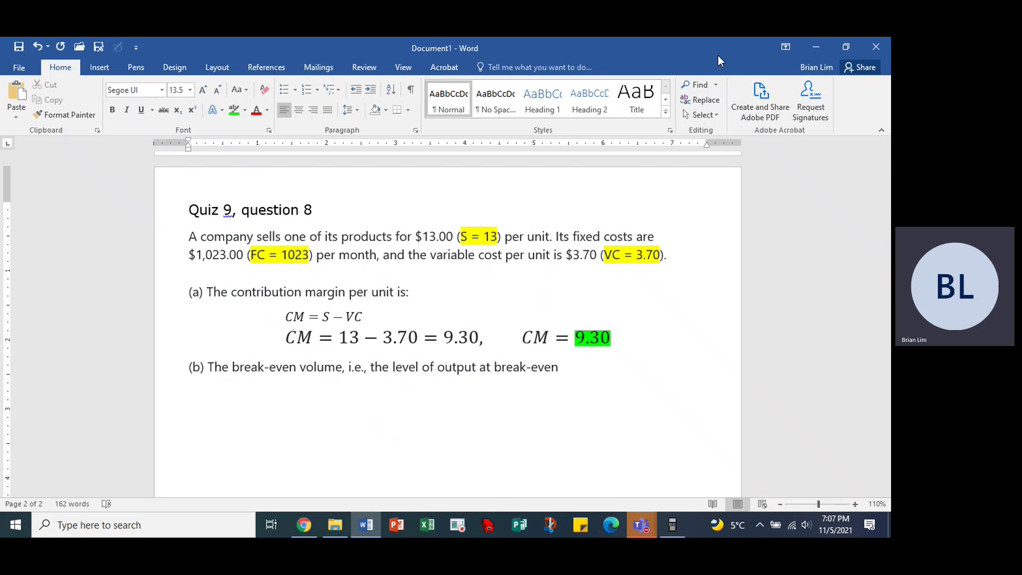
# Step: Place Word beside the calculator and open the BA II Plus break-even worksheet
pyautogui.moveTo(717, 55); pyautogui.dragTo(1, 187)
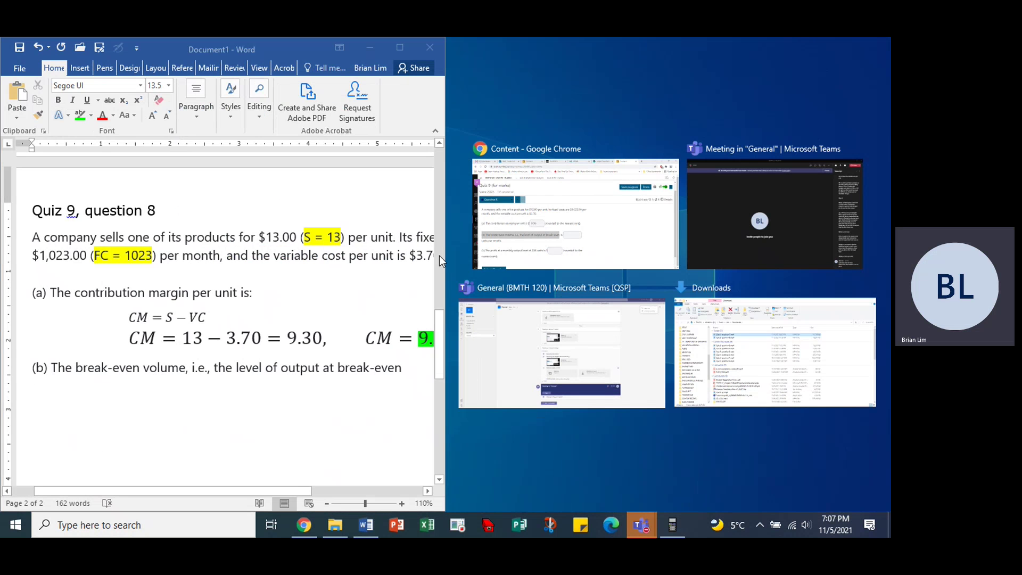
pyautogui.click(674, 525)
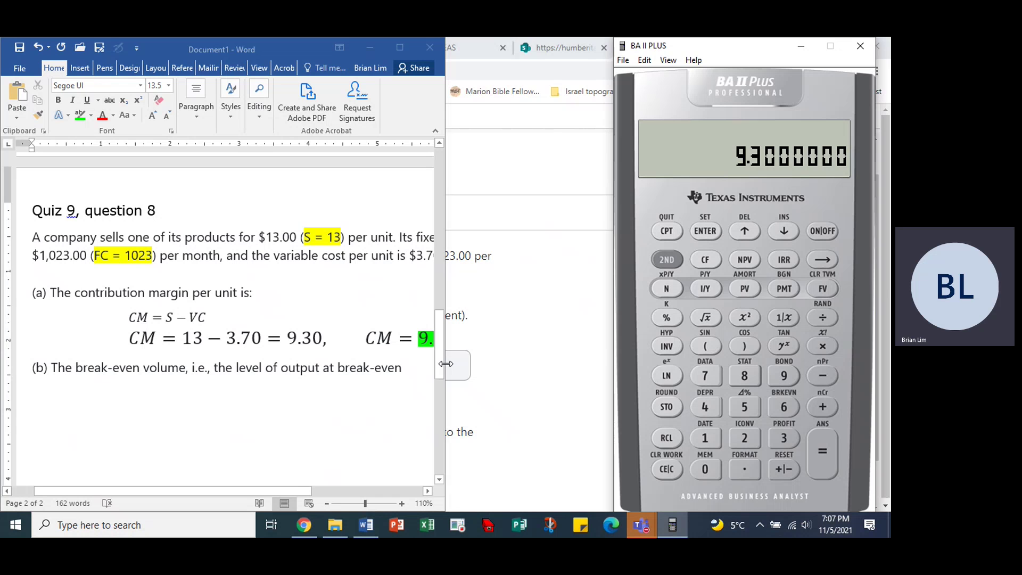
pyautogui.moveTo(446, 287); pyautogui.dragTo(616, 282)
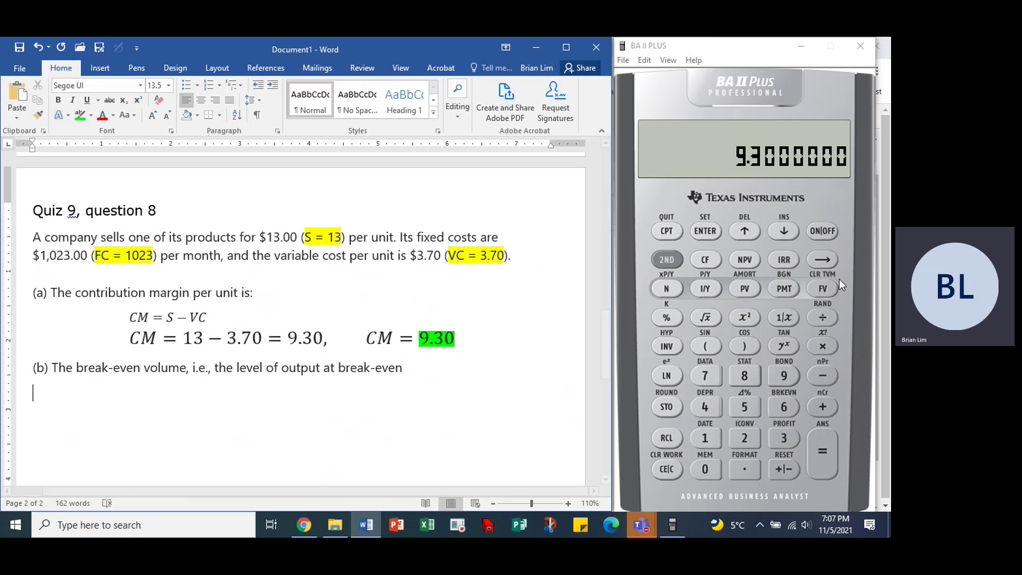
pyautogui.click(676, 260)
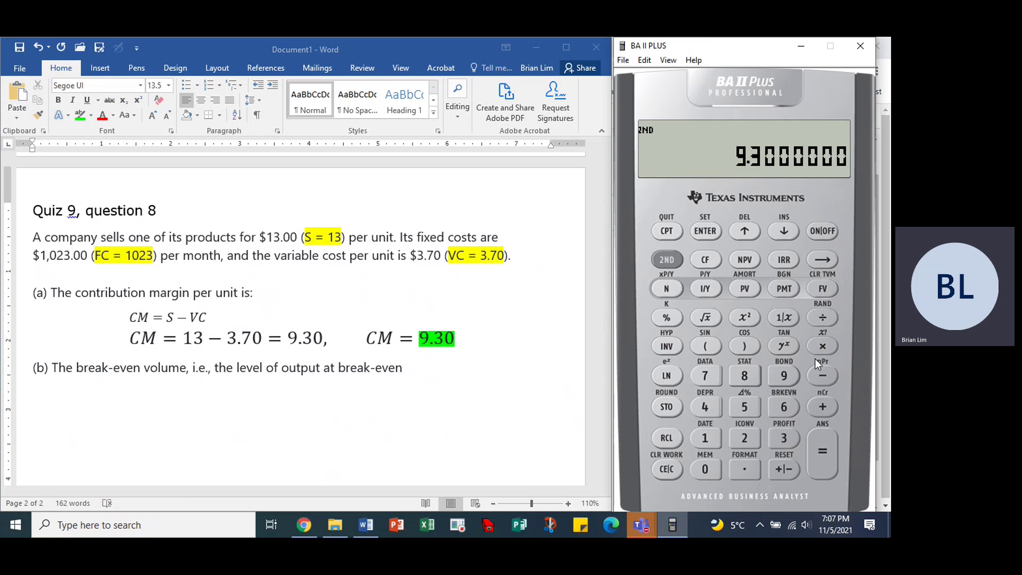
pyautogui.click(785, 407)
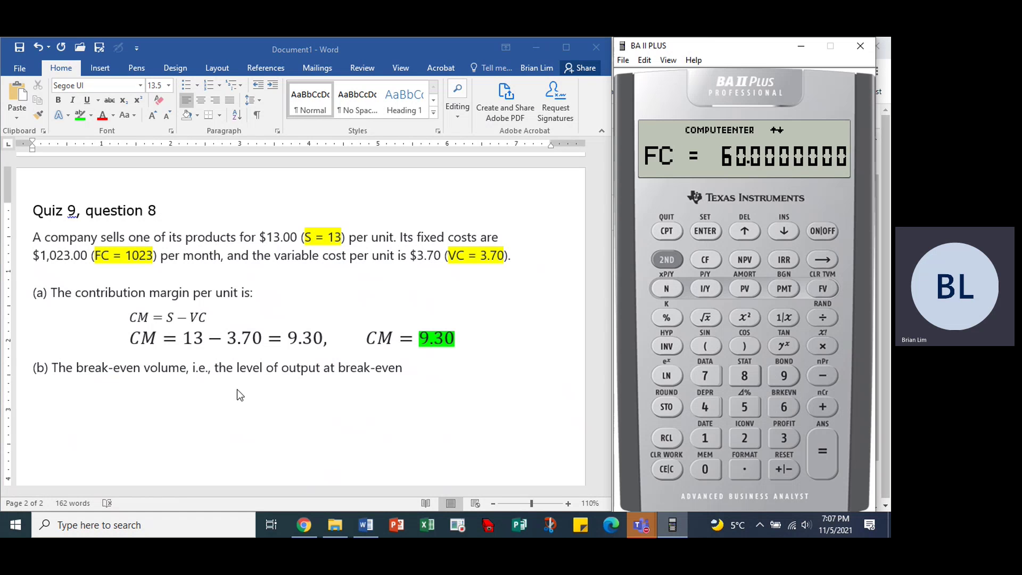
# Step: Enter fixed costs 1023 and variable cost 3.70 in the break-even worksheet
pyautogui.click(714, 439)
pyautogui.click(708, 474)
pyautogui.click(750, 440)
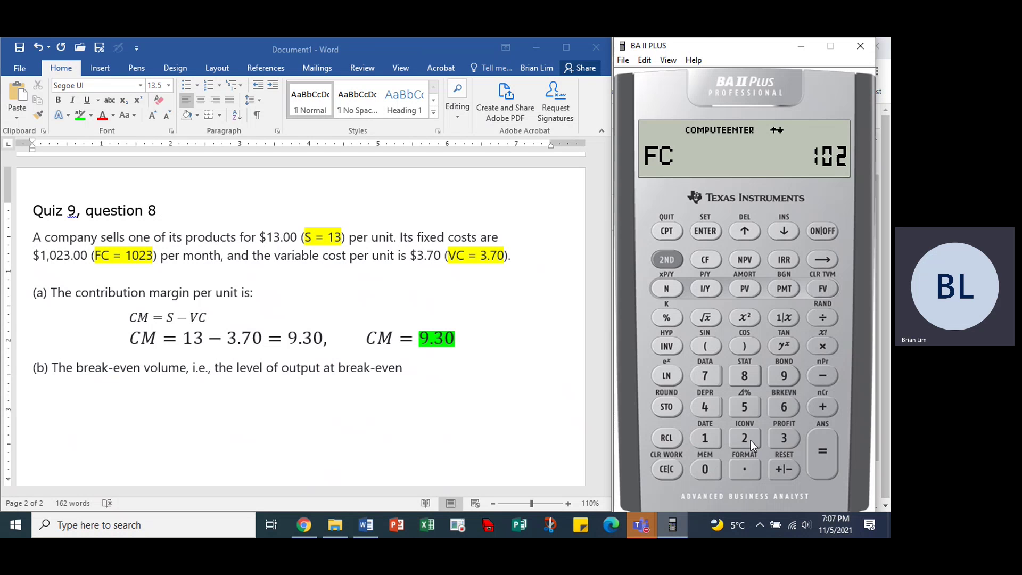
pyautogui.click(784, 439)
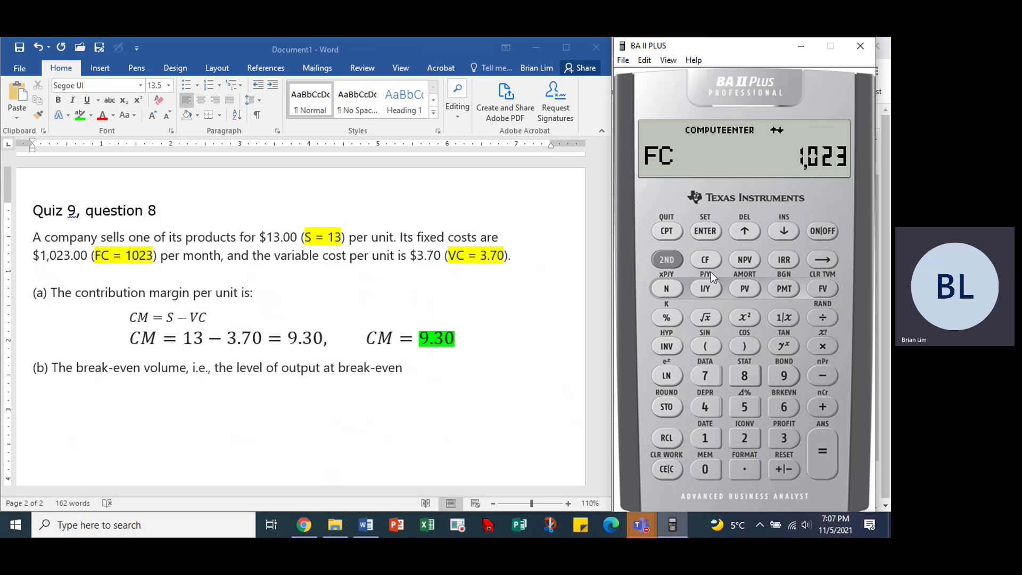
pyautogui.click(699, 236)
pyautogui.click(786, 231)
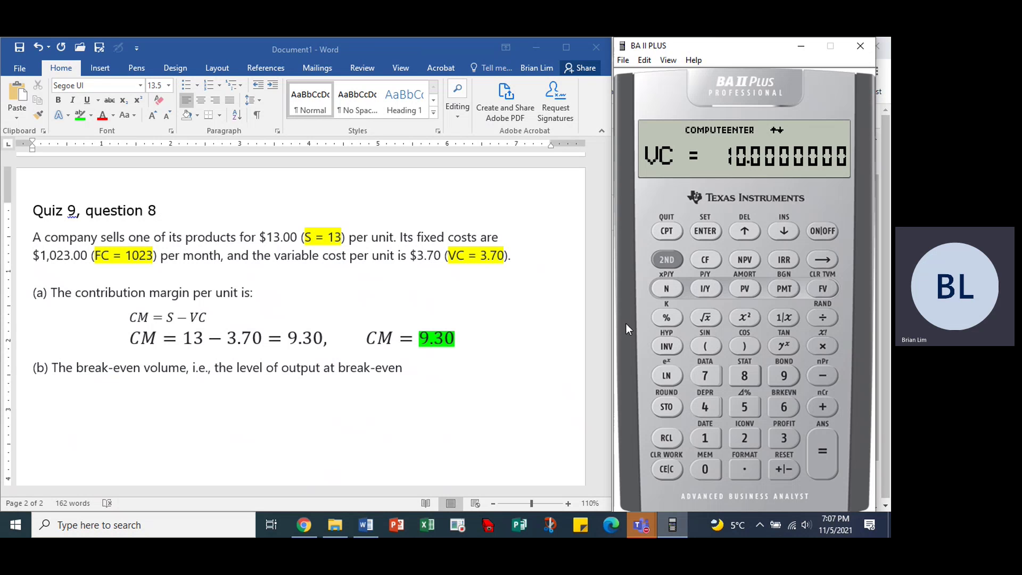
pyautogui.click(784, 439)
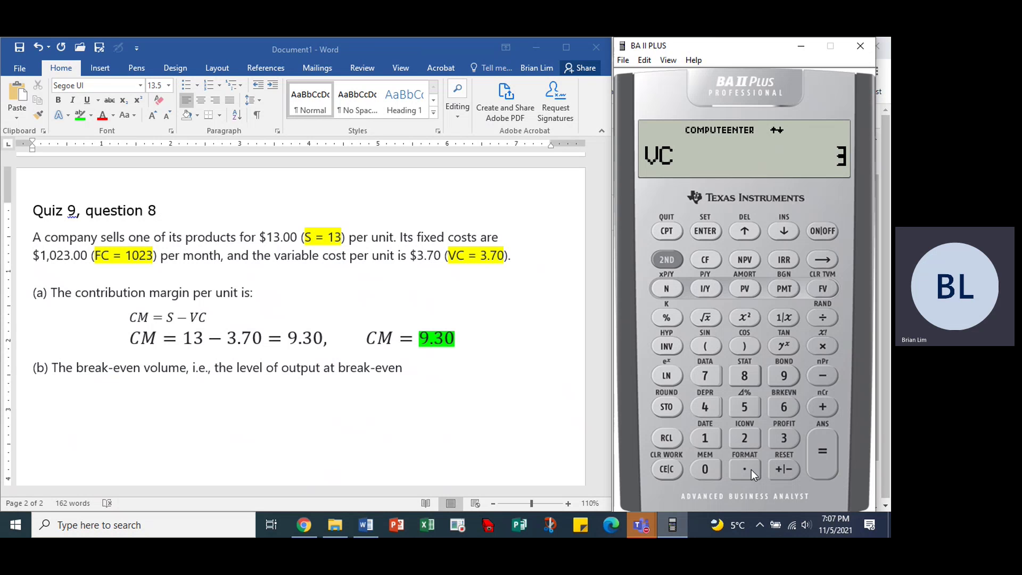
pyautogui.click(745, 468)
pyautogui.click(705, 376)
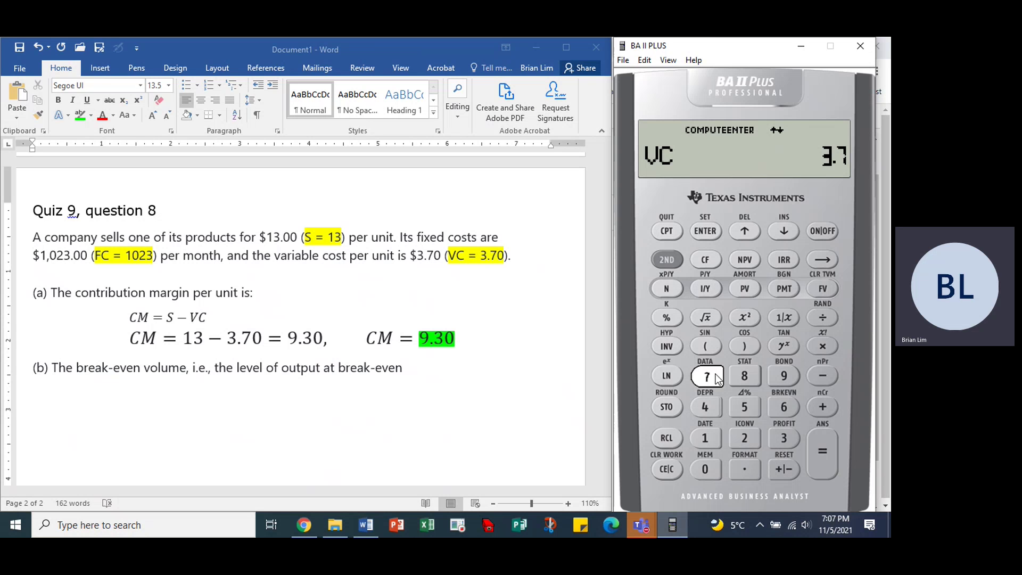
pyautogui.click(705, 469)
pyautogui.click(705, 224)
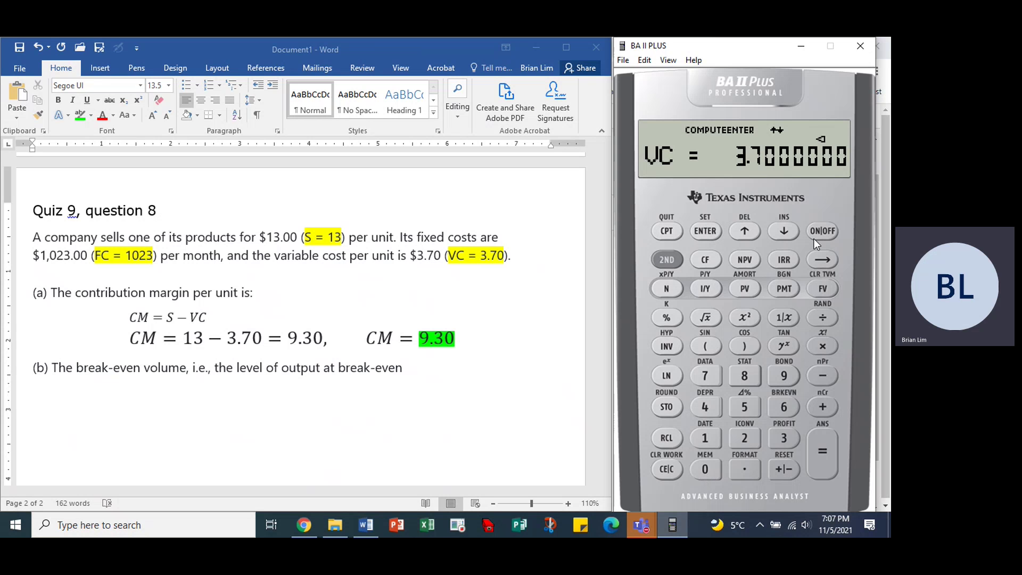
# Step: Enter price 13 and compute the break-even quantity Q = 110
pyautogui.click(788, 232)
pyautogui.click(708, 438)
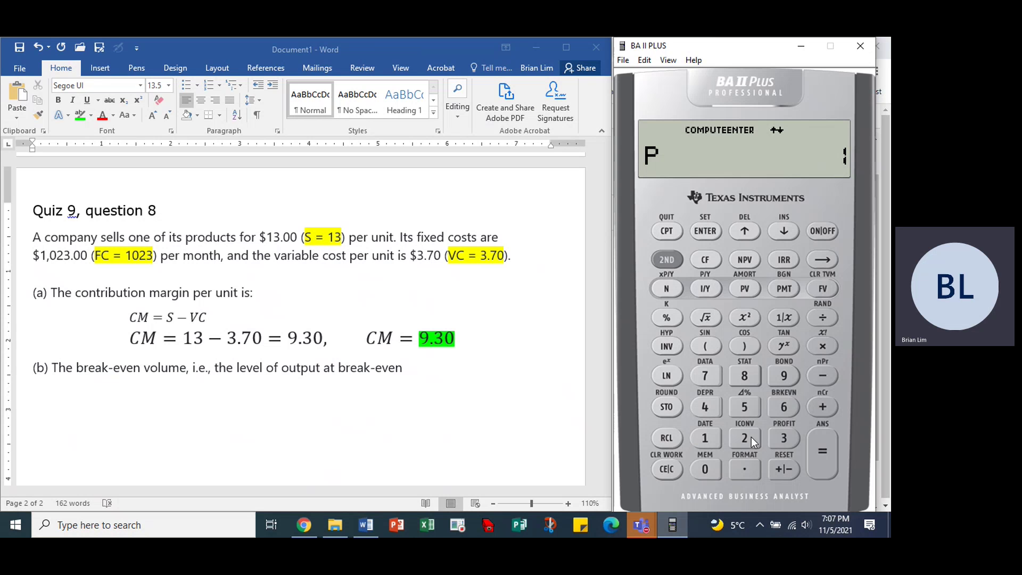
pyautogui.click(794, 440)
pyautogui.click(711, 228)
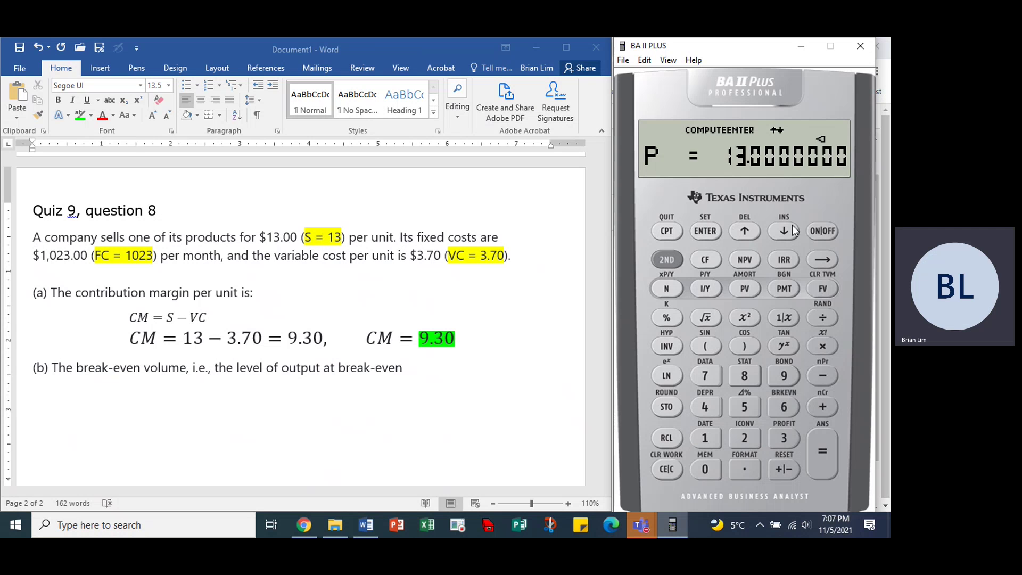
pyautogui.click(792, 228)
pyautogui.click(784, 231)
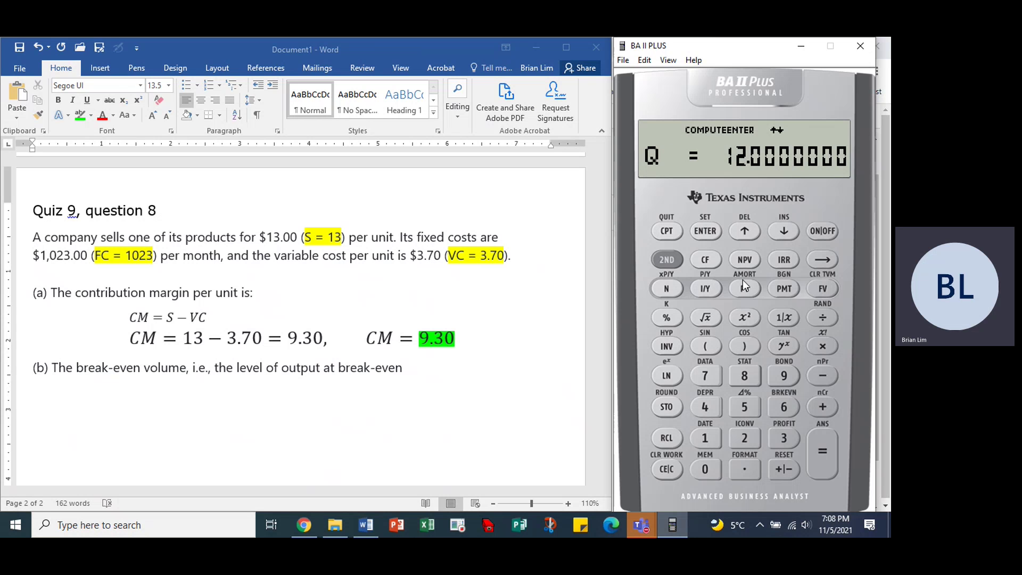
pyautogui.click(666, 230)
pyautogui.click(404, 374)
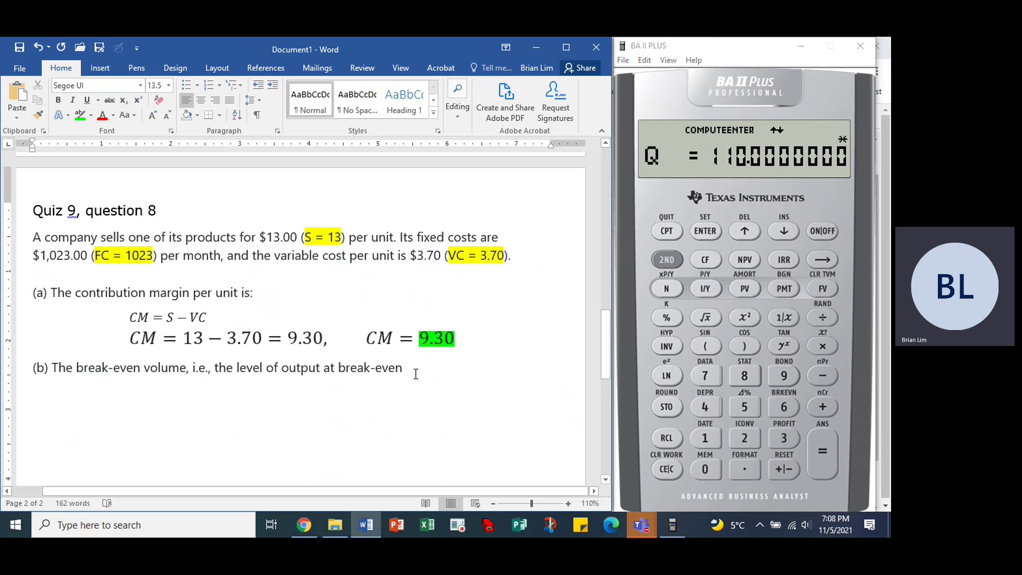
# Step: Type '= 110 units' on the part (b) line and highlight it bright green
pyautogui.write('=')
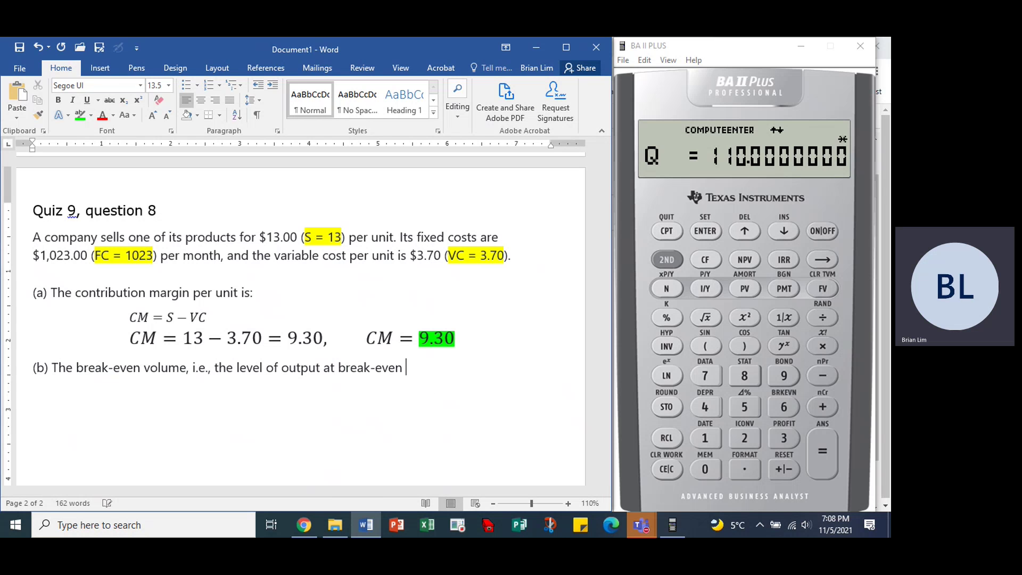
pyautogui.write(' 110 UN')
pyautogui.press('BackSpace')
pyautogui.press('BackSpace')
pyautogui.write('units')
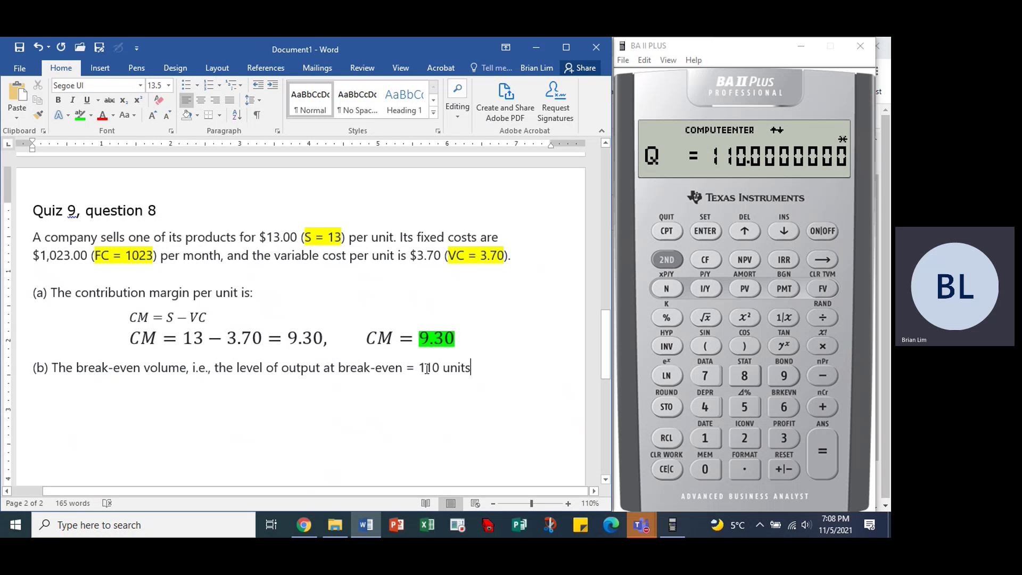
pyautogui.moveTo(418, 368); pyautogui.dragTo(467, 368)
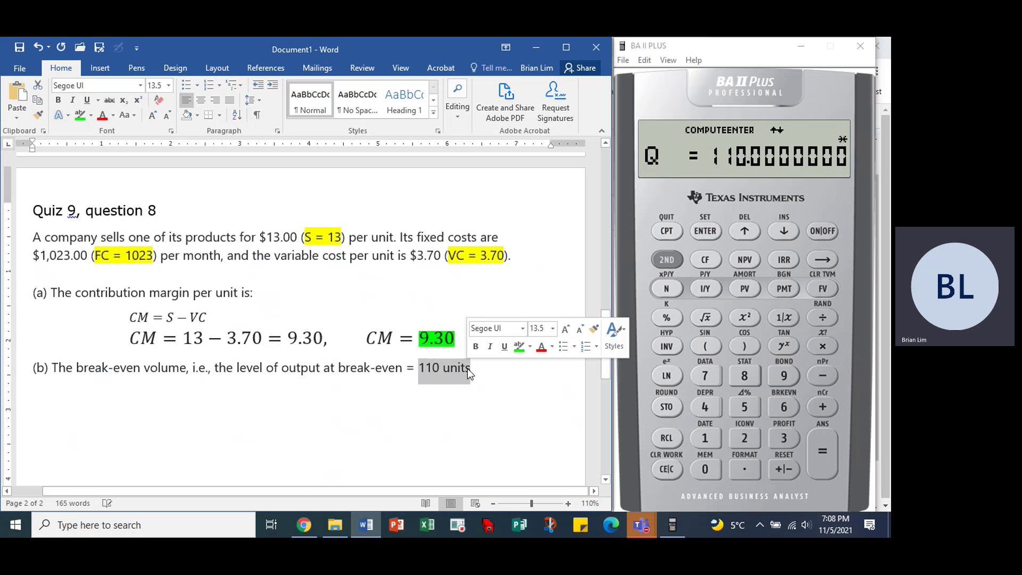
pyautogui.click(531, 347)
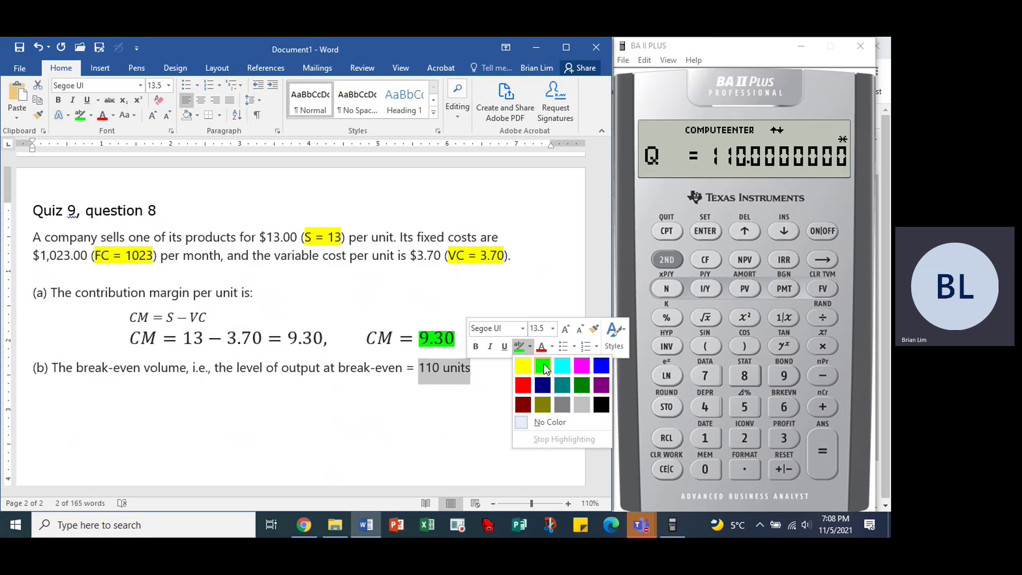
pyautogui.click(543, 365)
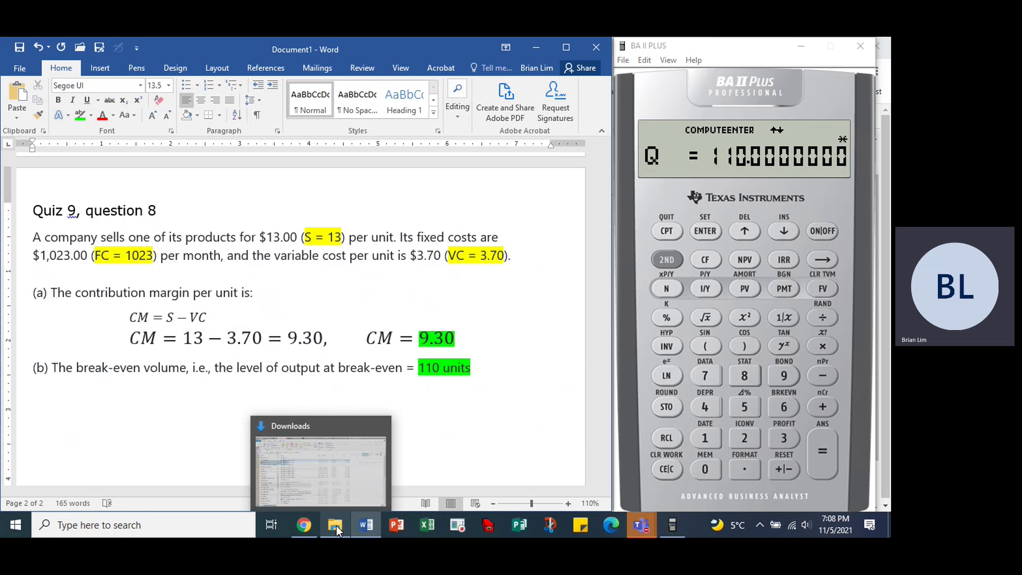
# Step: Enter 110 as the part (b) quiz answer and copy the part (c) question text
pyautogui.click(319, 460)
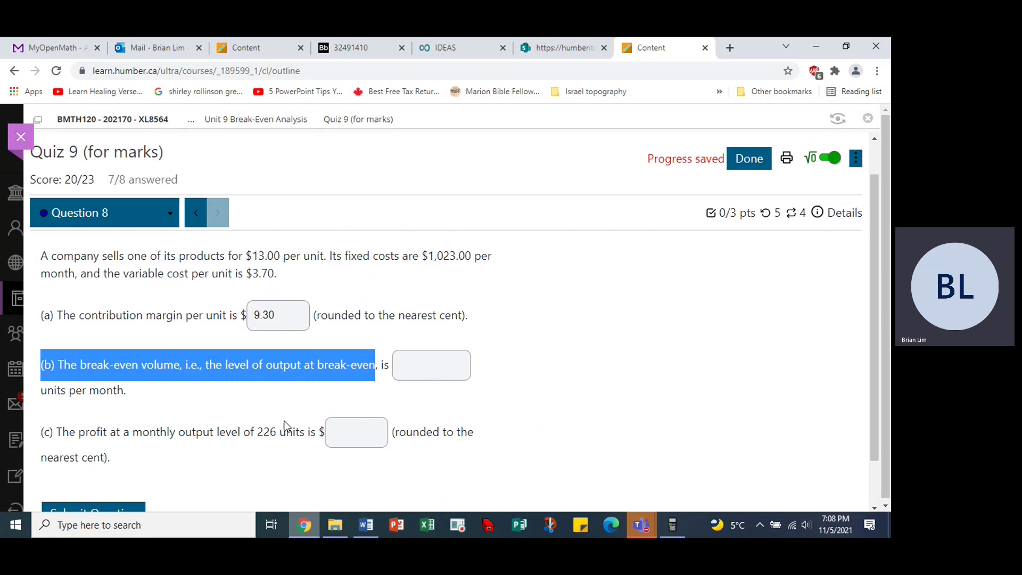
pyautogui.click(425, 362)
pyautogui.write('110')
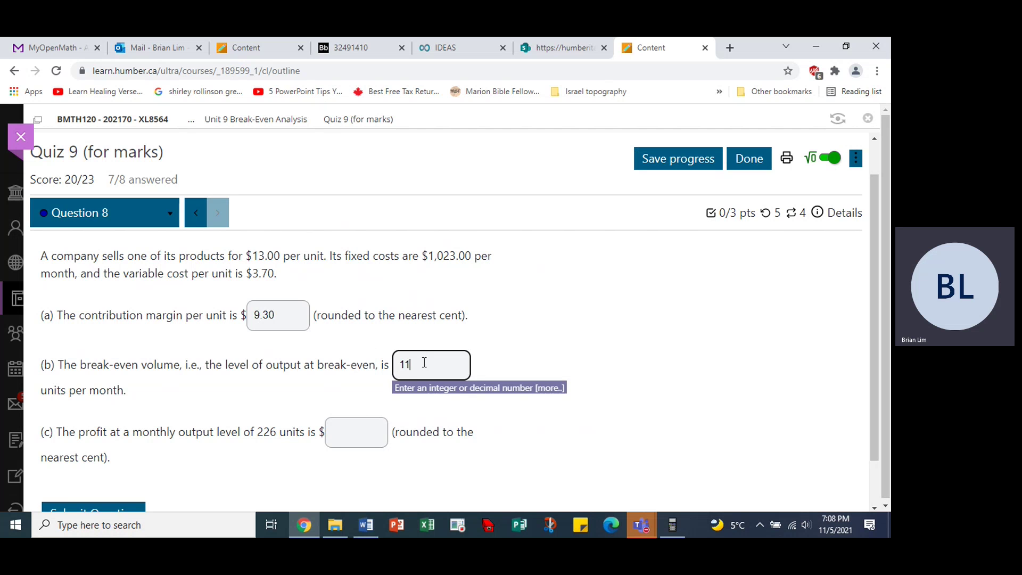
pyautogui.click(551, 357)
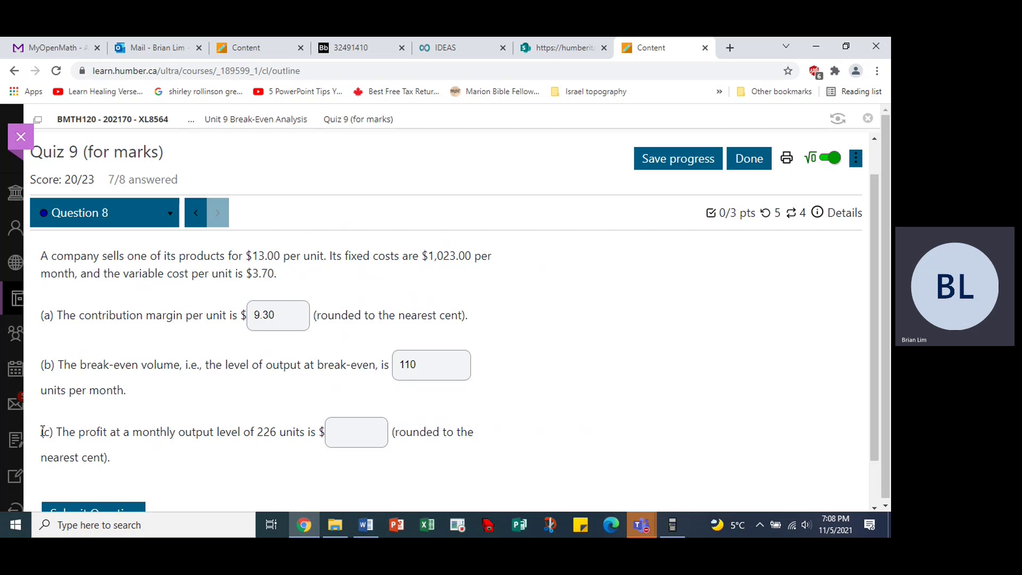
pyautogui.moveTo(42, 432); pyautogui.dragTo(318, 435)
pyautogui.hotkey('ctrl', 'c')
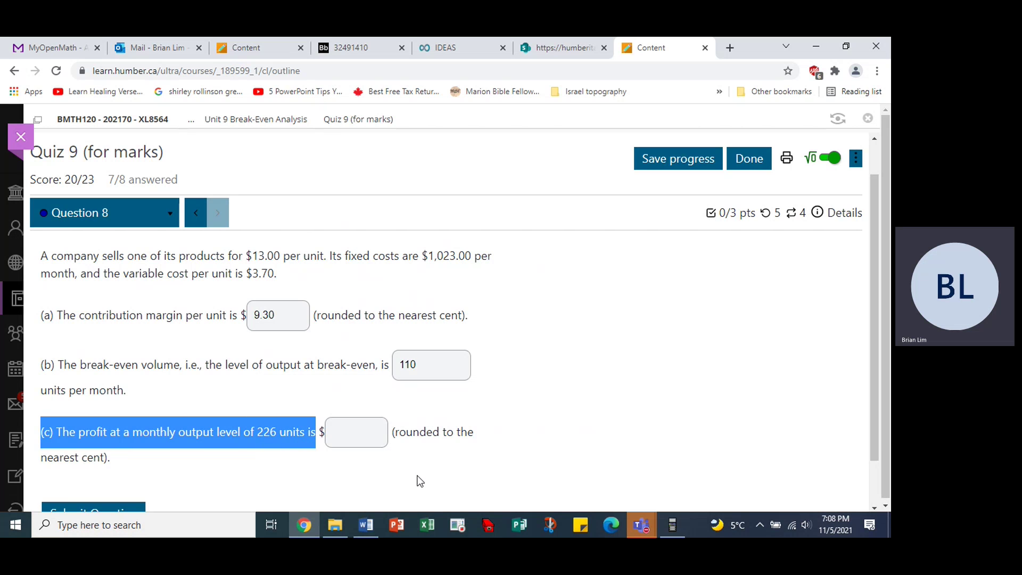
pyautogui.click(366, 525)
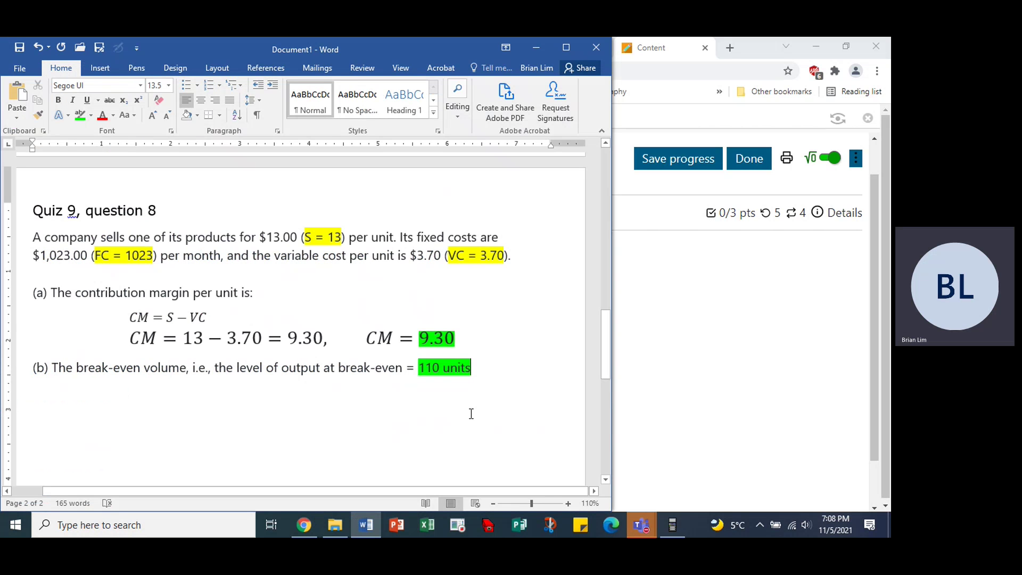
# Step: Paste the part (c) question into Word and enter Q = 226 in the BA II Plus breakeven worksheet
pyautogui.click(470, 413)
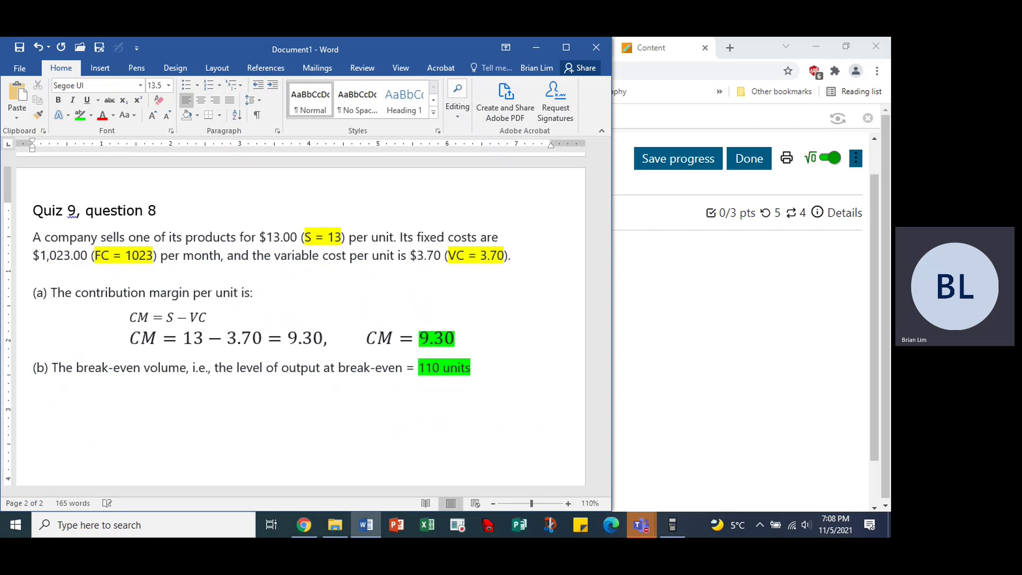
pyautogui.hotkey('ctrl', 'v')
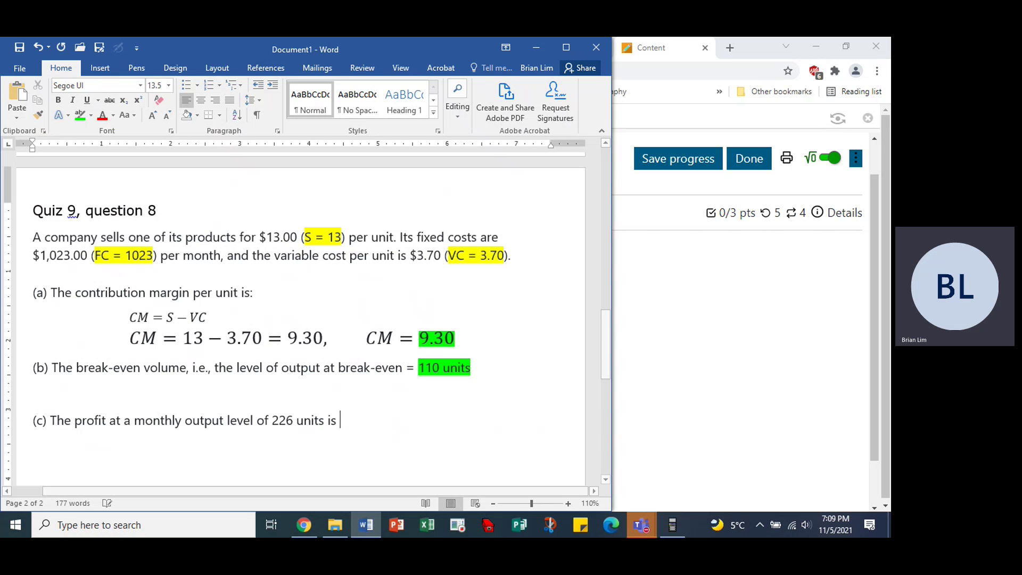
pyautogui.click(673, 525)
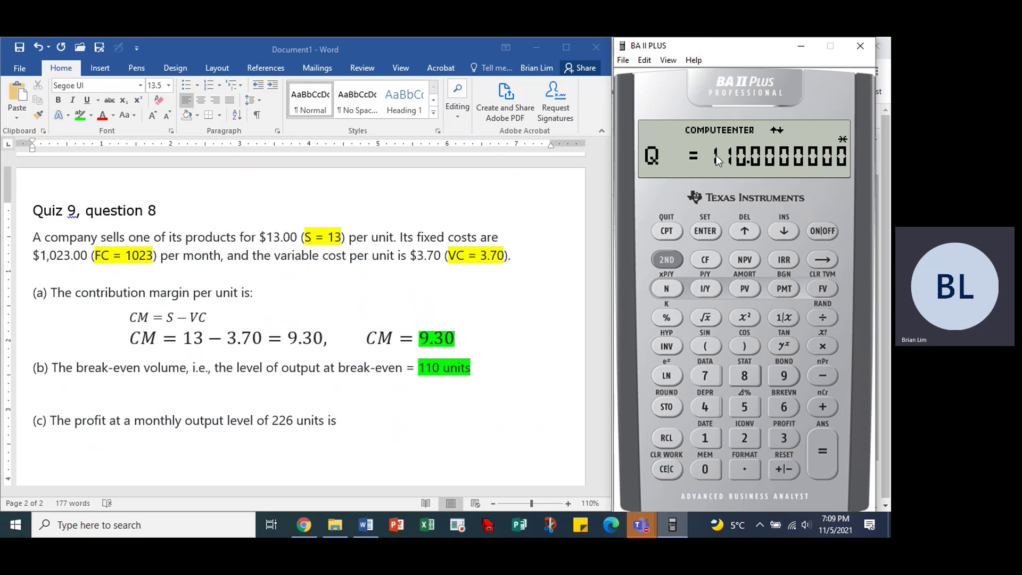
pyautogui.click(745, 437)
pyautogui.click(746, 438)
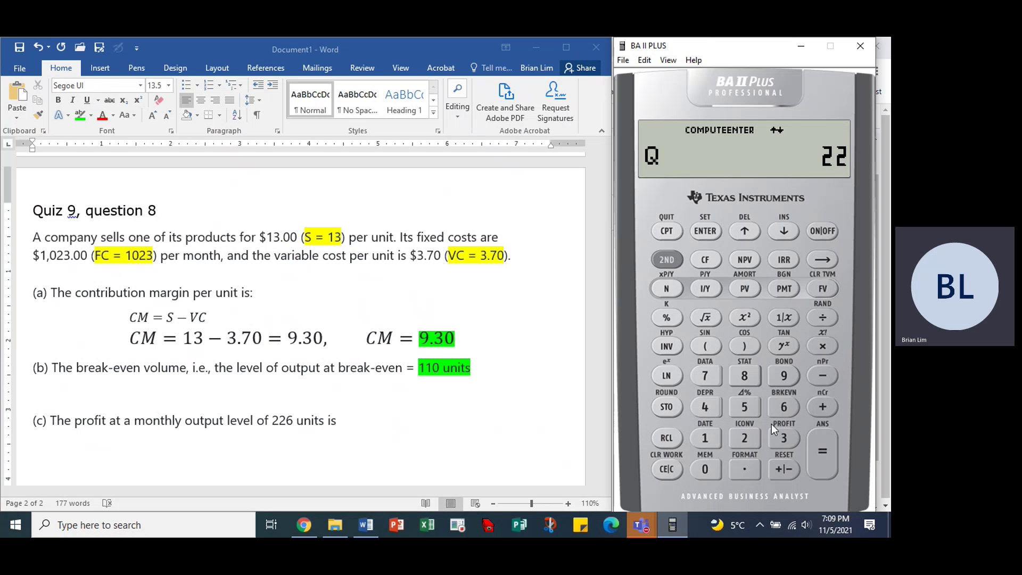
pyautogui.click(784, 407)
pyautogui.click(706, 231)
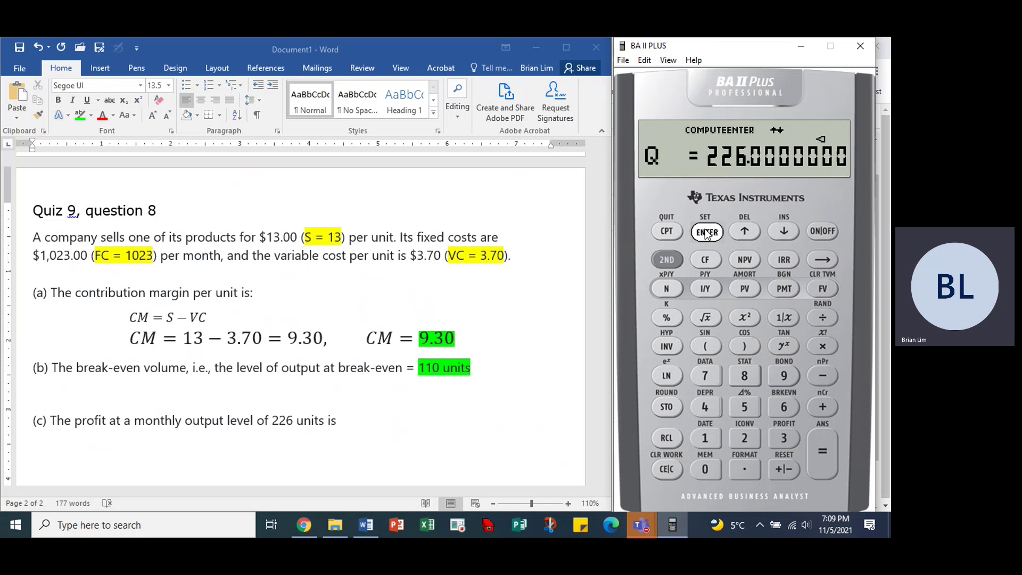
# Step: Compute the profit at 226 units (1,078.80) and type $1,078.80 after line (c) in Word
pyautogui.click(784, 231)
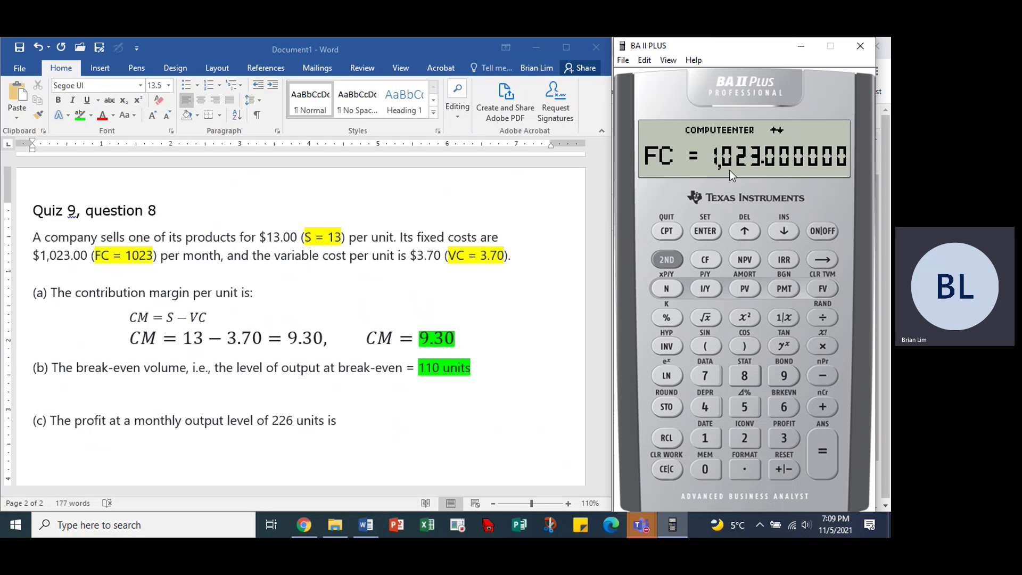
pyautogui.click(784, 231)
pyautogui.click(785, 231)
pyautogui.click(786, 231)
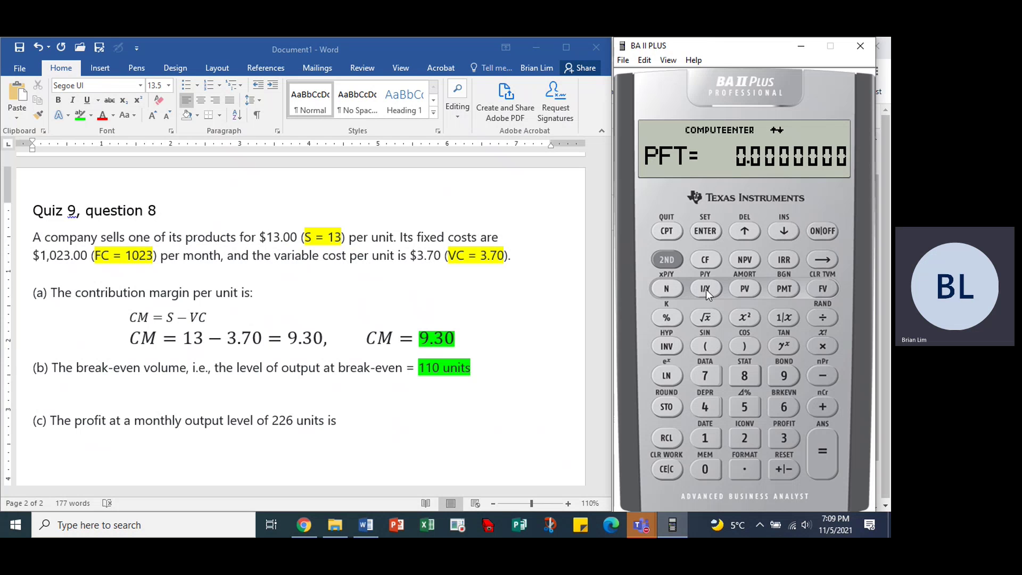
pyautogui.click(667, 232)
pyautogui.click(341, 432)
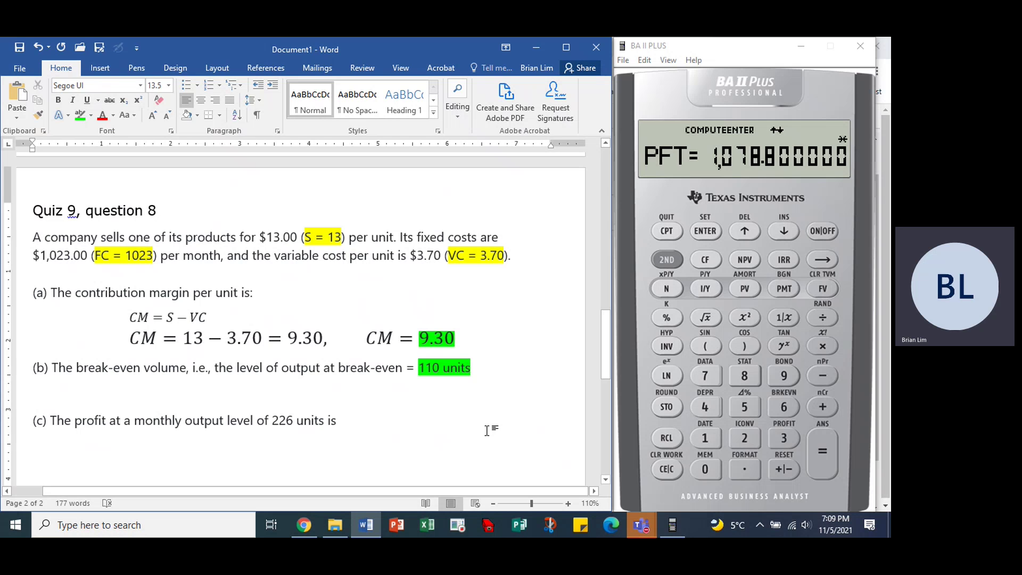
pyautogui.write('$')
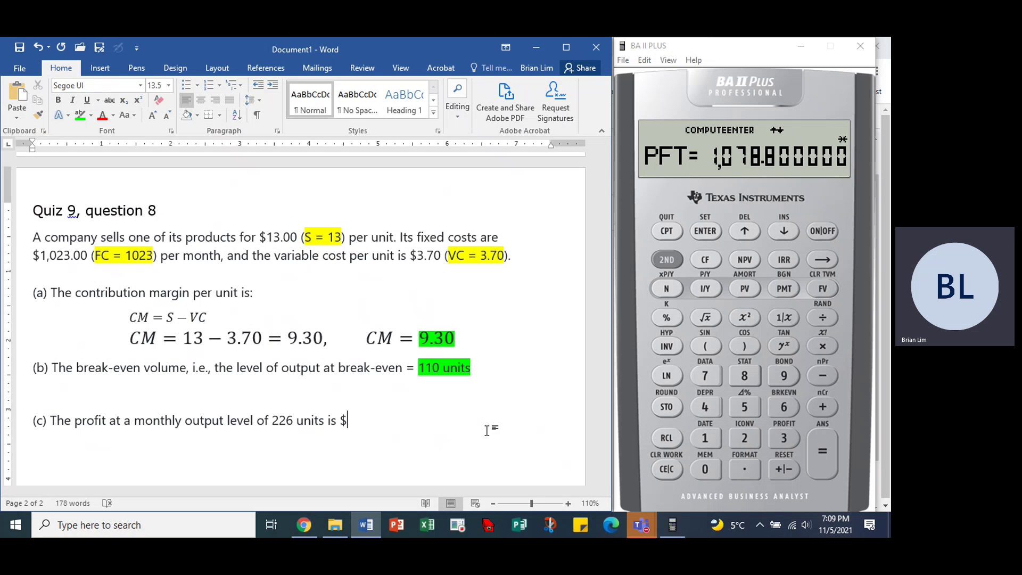
pyautogui.write('1,078.80')
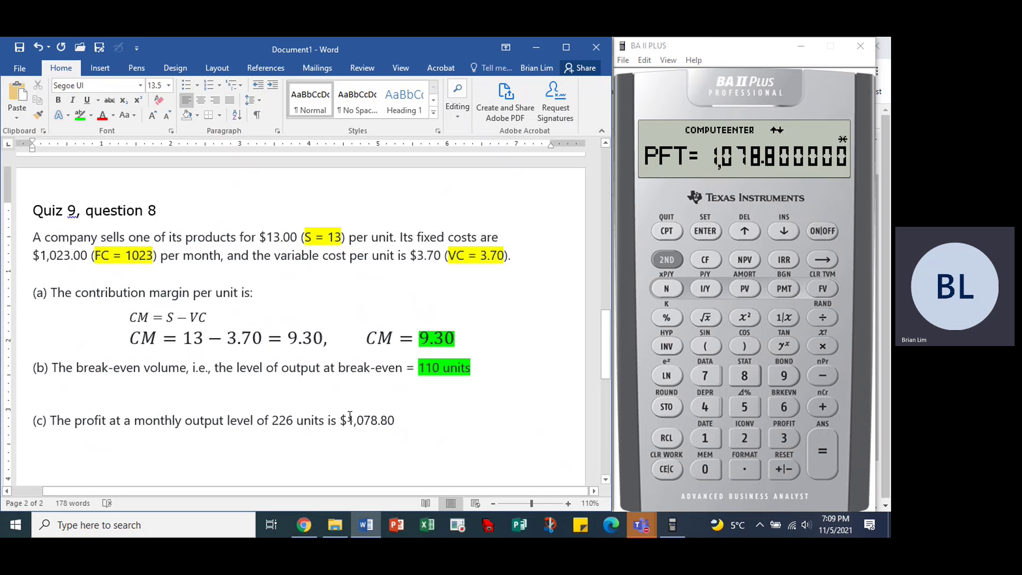
# Step: Highlight the 1,078.80 amount in line (c) in Bright Green
pyautogui.moveTo(350, 416); pyautogui.dragTo(397, 426)
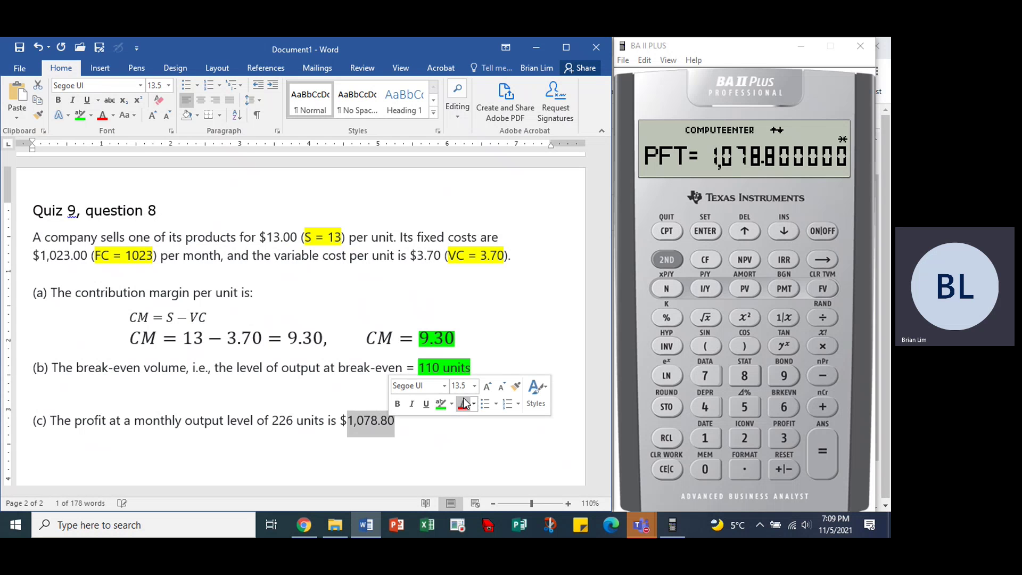
pyautogui.click(451, 404)
pyautogui.click(465, 421)
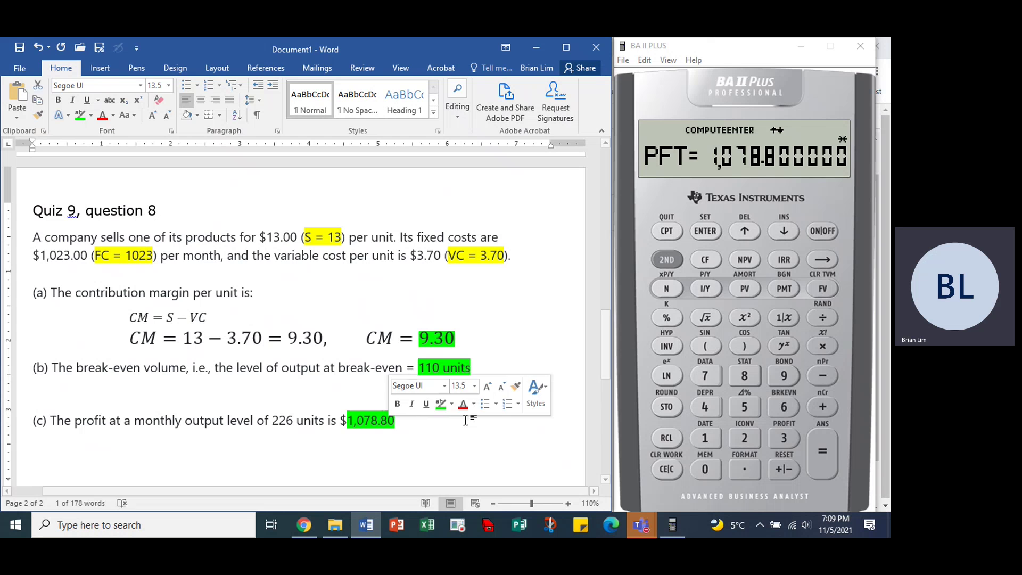
# Step: Enter 1,078.80 in answer box (c) after checking the calculator, then submit question 8
pyautogui.click(304, 525)
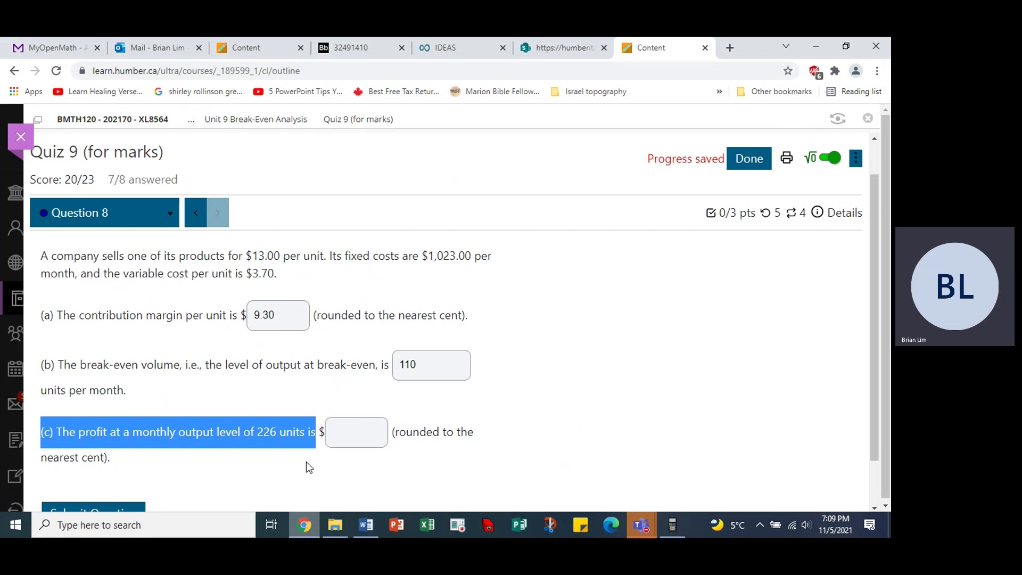
pyautogui.click(358, 432)
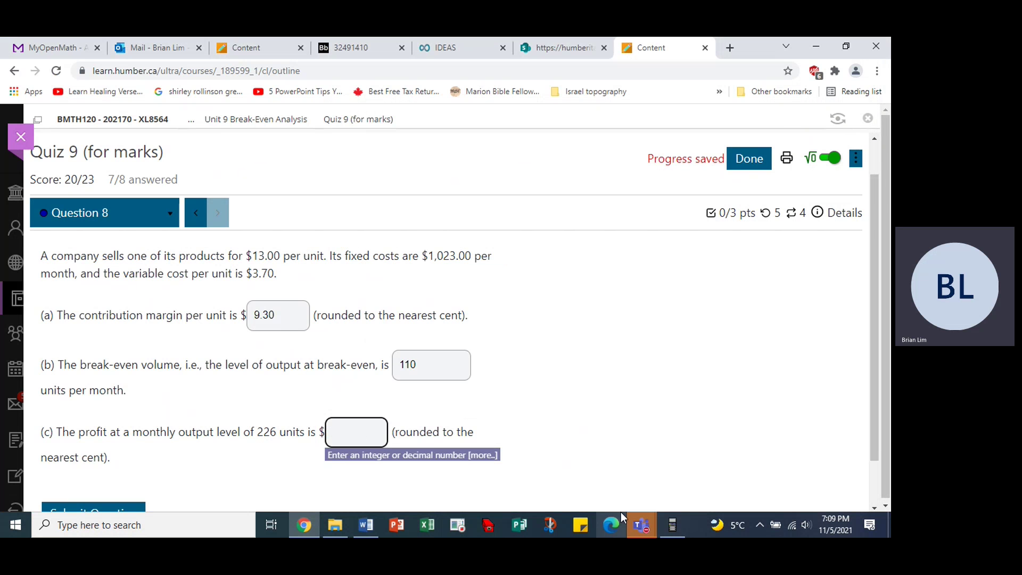
pyautogui.click(674, 524)
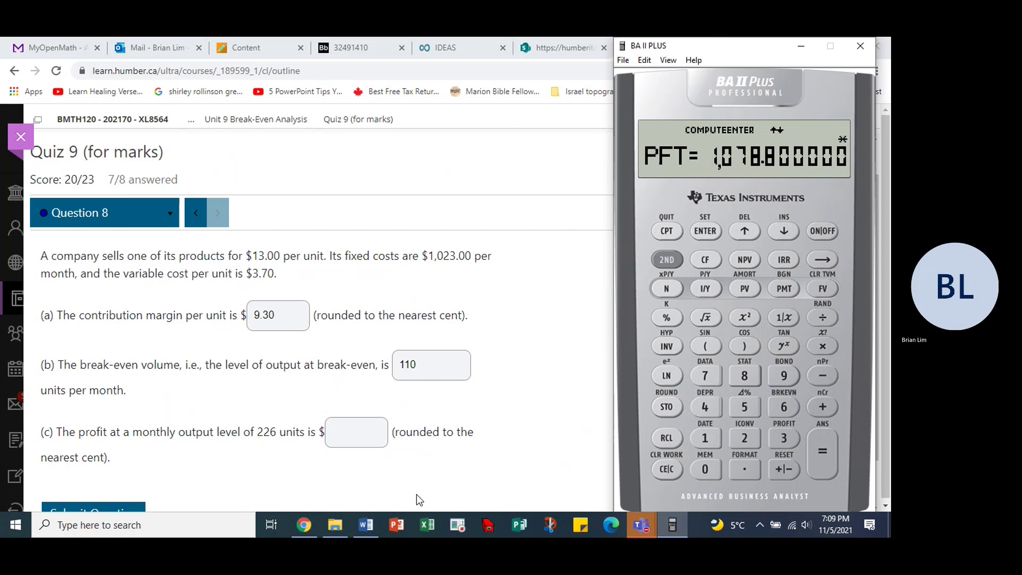
pyautogui.click(355, 433)
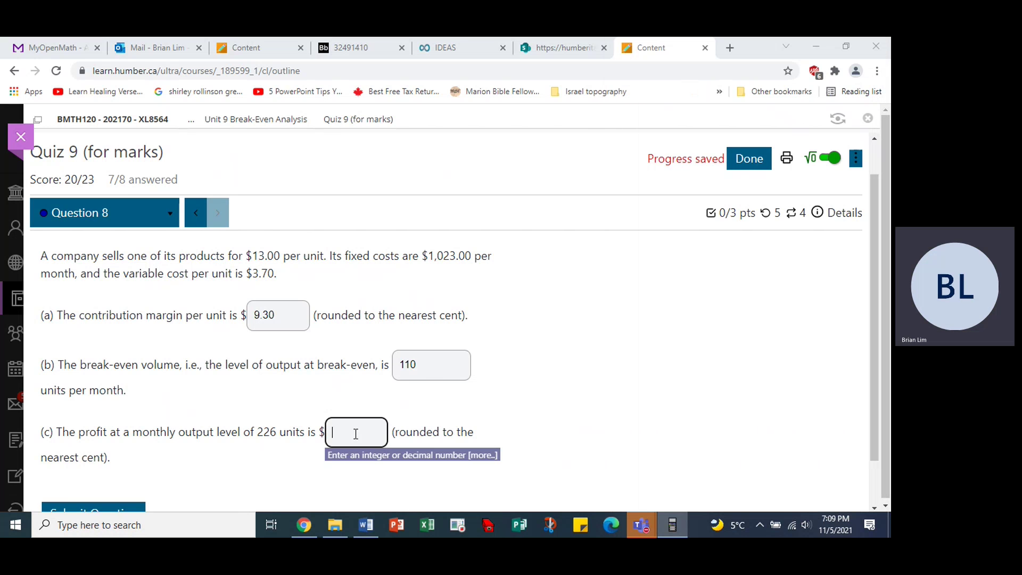
pyautogui.write('1,0')
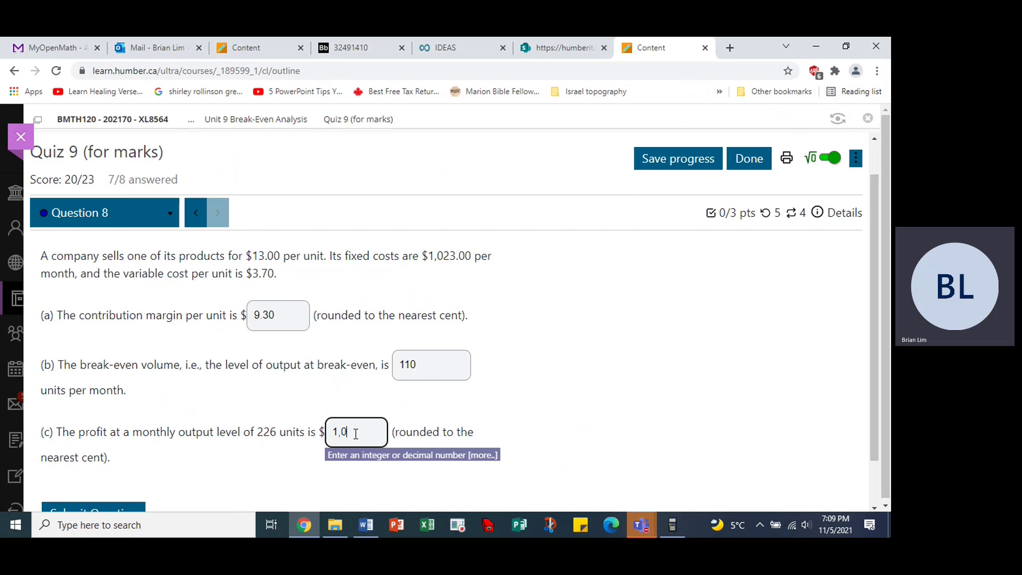
pyautogui.write('78.80')
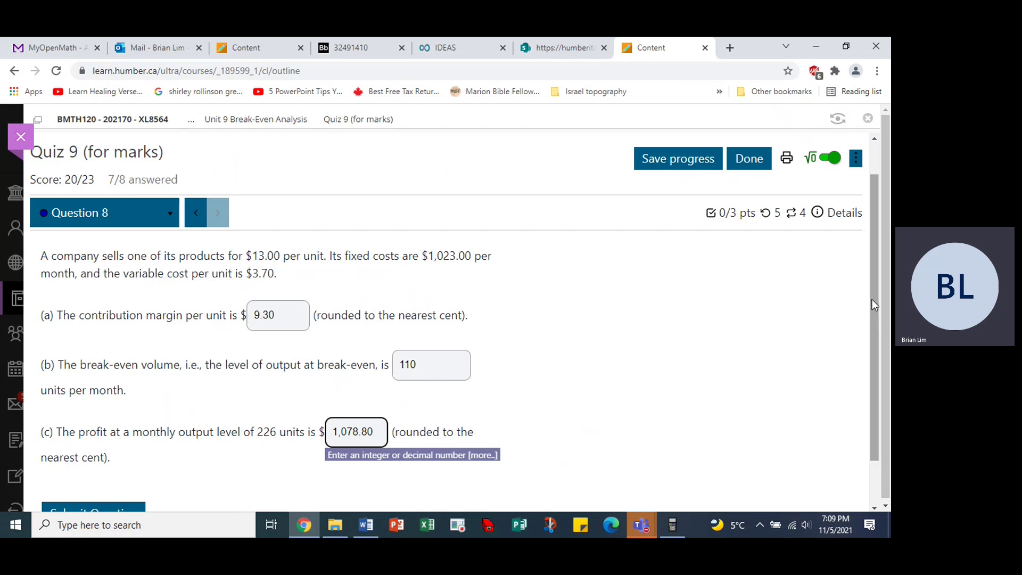
pyautogui.moveTo(875, 299); pyautogui.dragTo(877, 321)
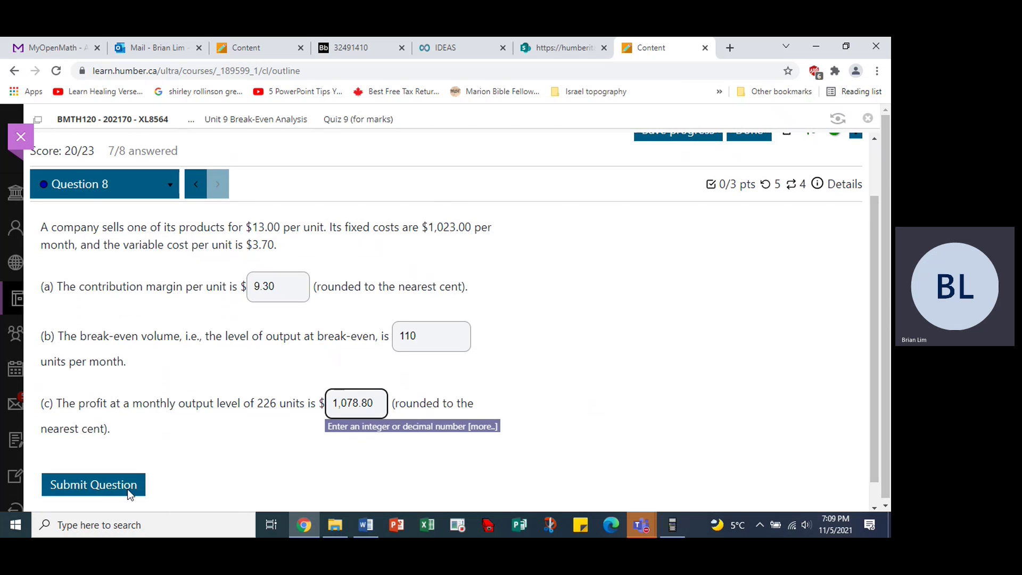
pyautogui.click(126, 487)
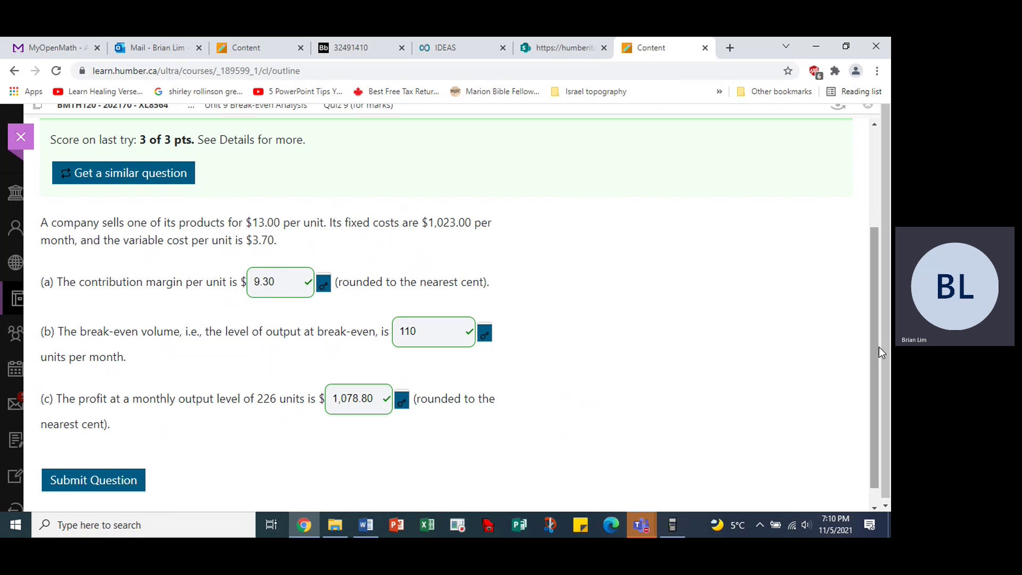
pyautogui.moveTo(878, 343); pyautogui.dragTo(879, 273)
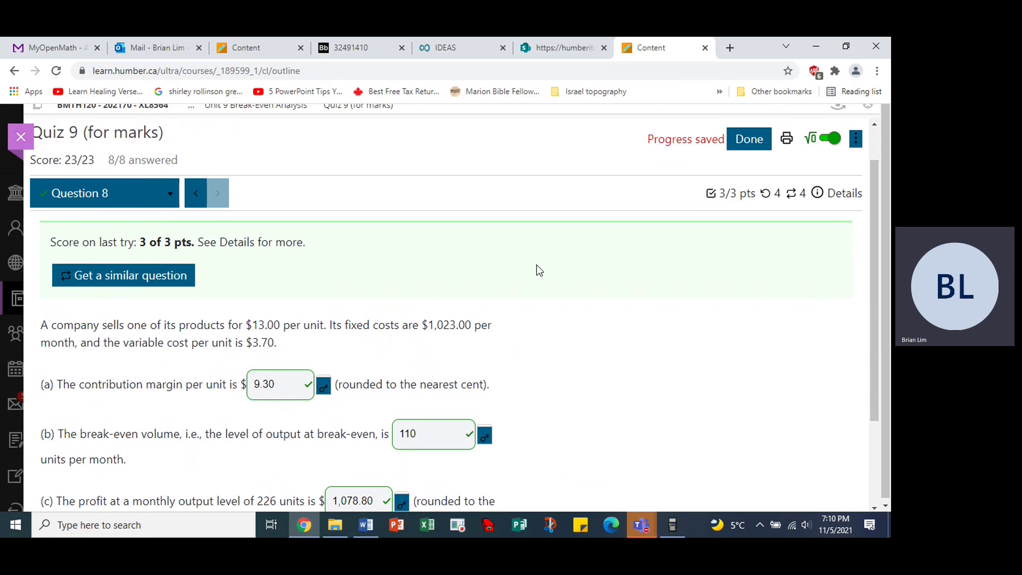
pyautogui.moveTo(634, 528)
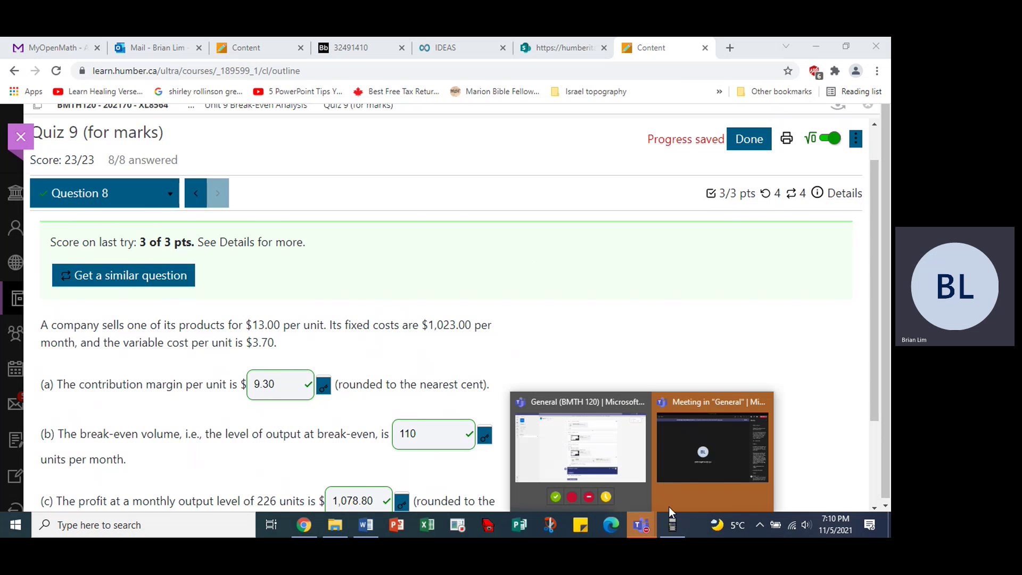